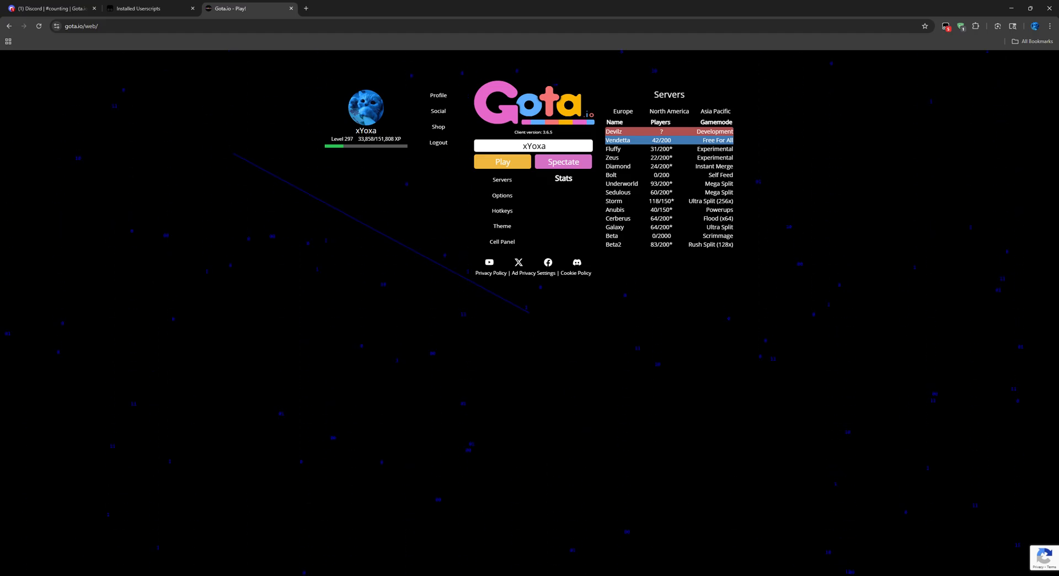
Step: In a new tab, search 'google extensions' and reach the Chrome Web Store
left_click(146, 8)
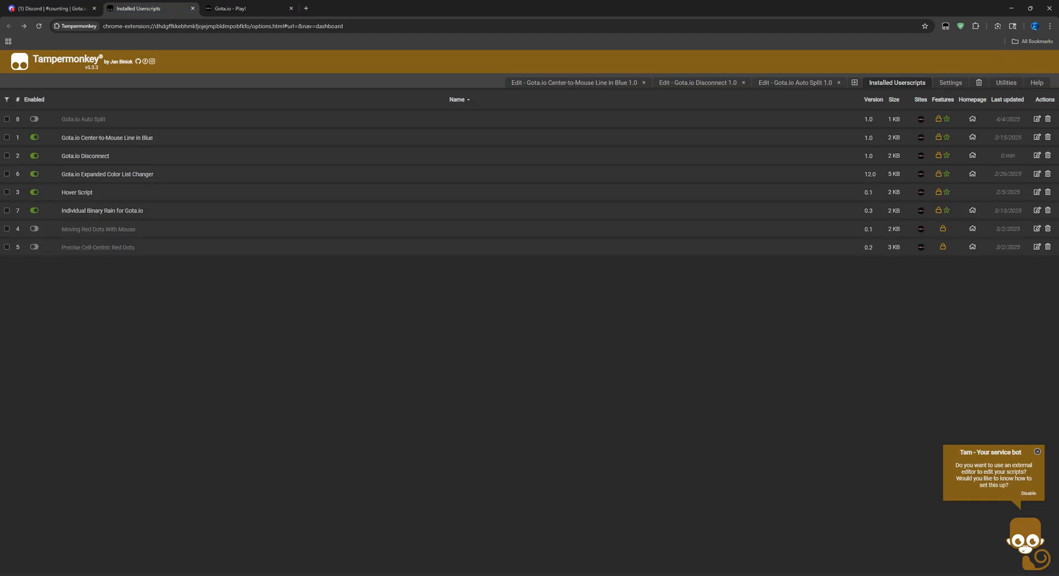
left_click(248, 8)
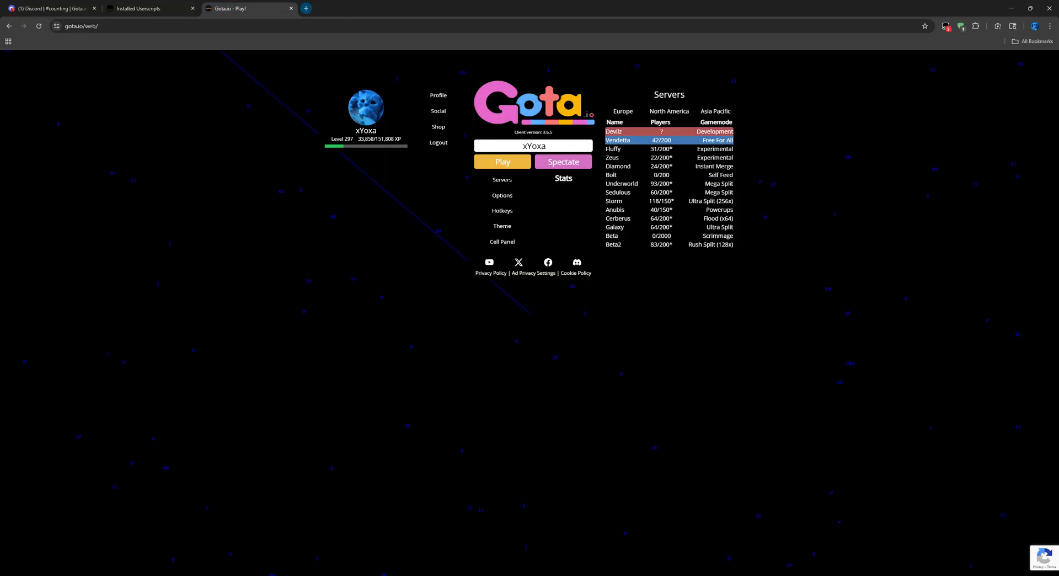
left_click(305, 8)
type("goog")
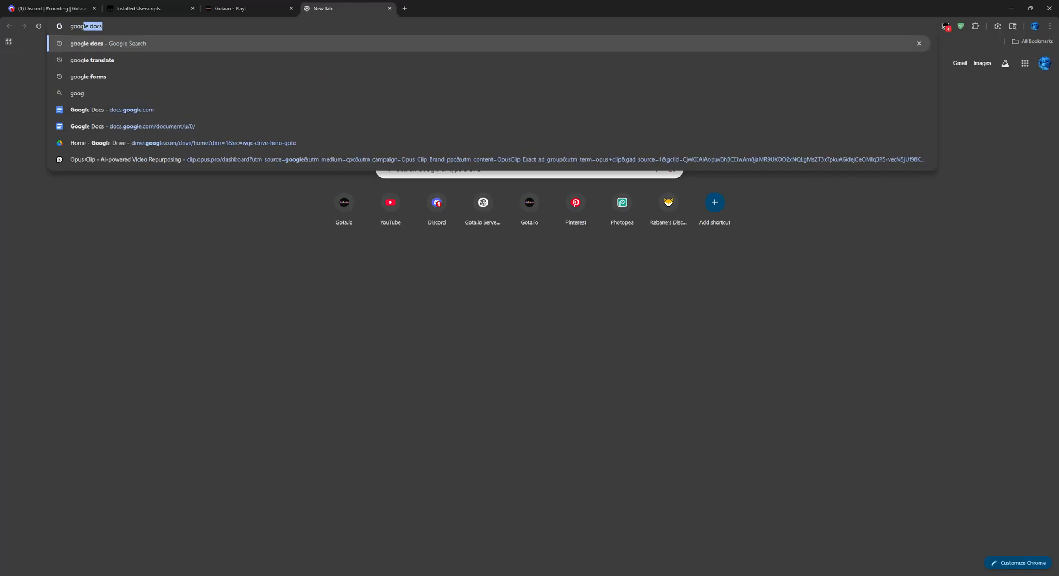
type("le t")
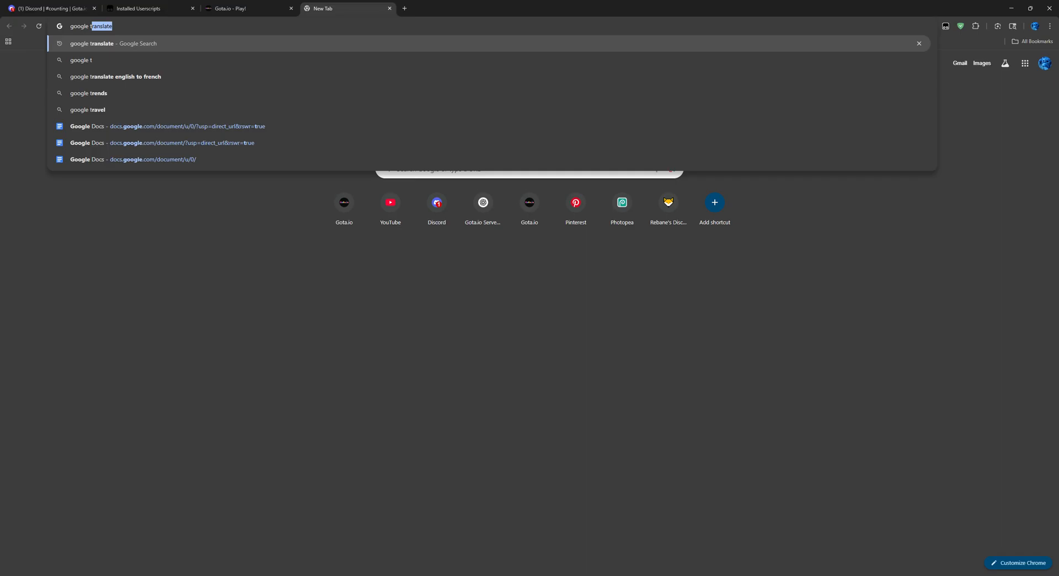
key("BackSpace")
key("BackSpace")
type("ex")
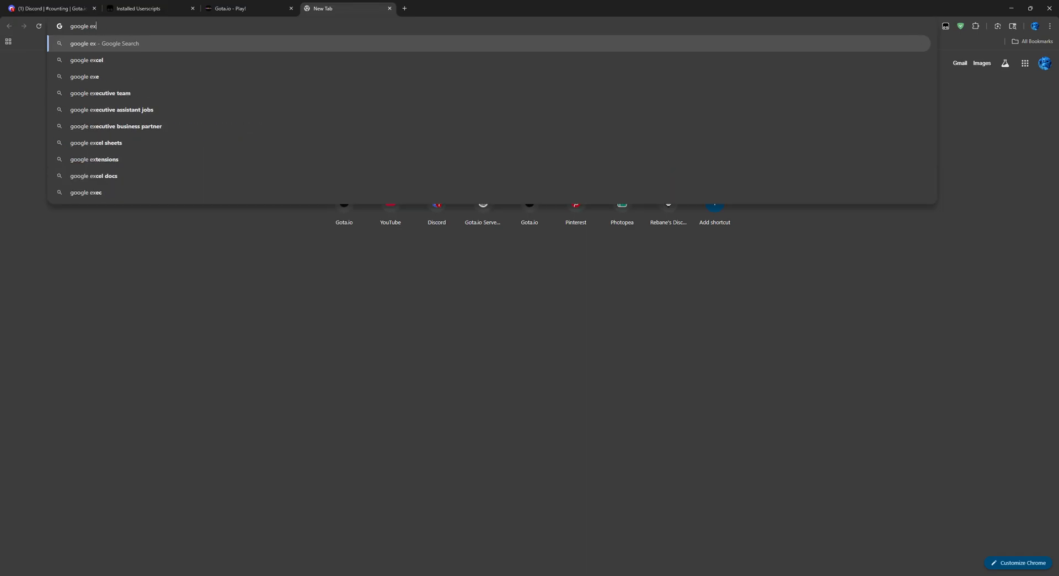
type("tensions")
key("Return")
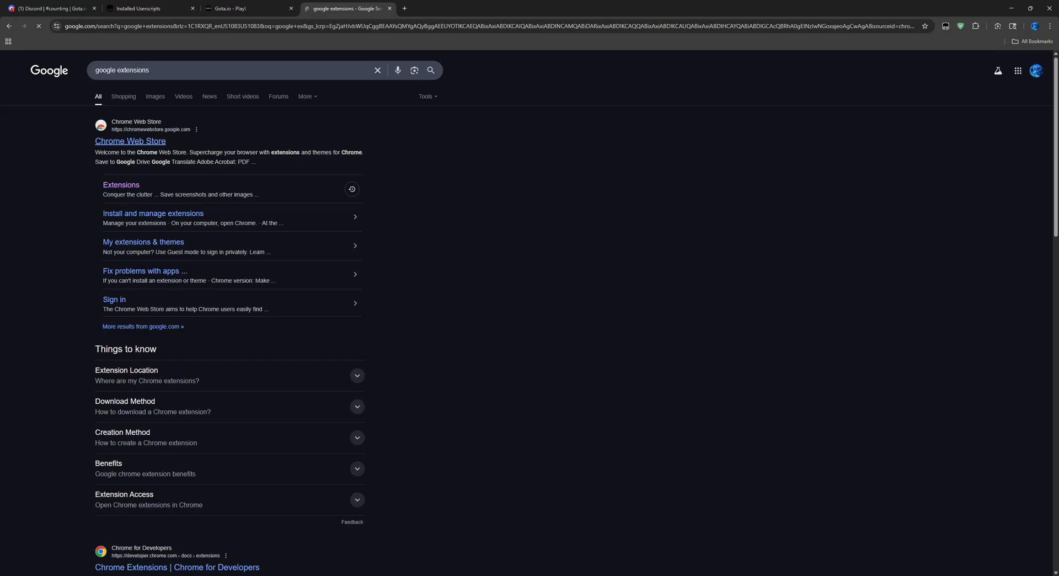
left_click(130, 141)
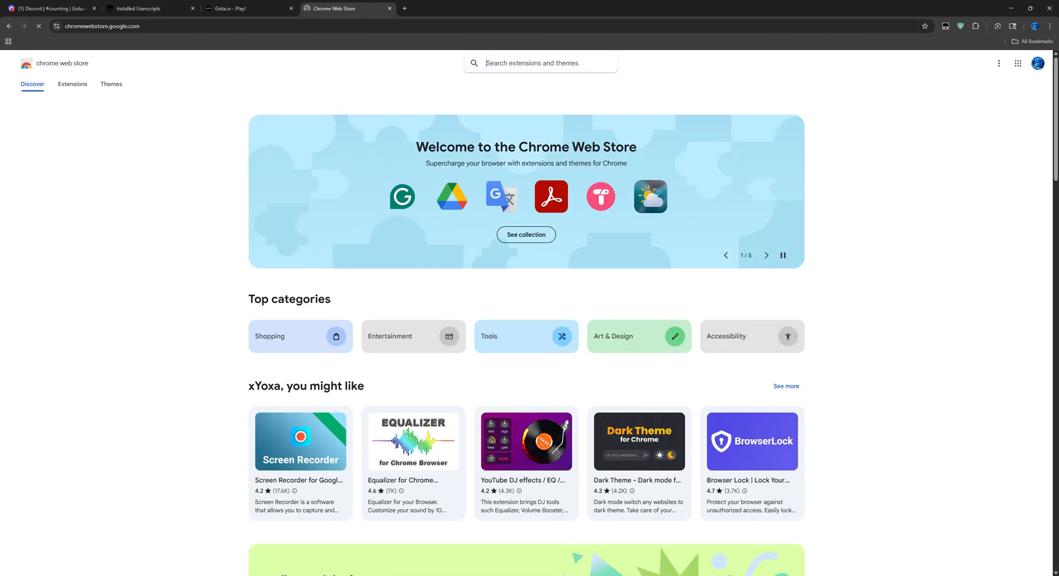
type("tamope")
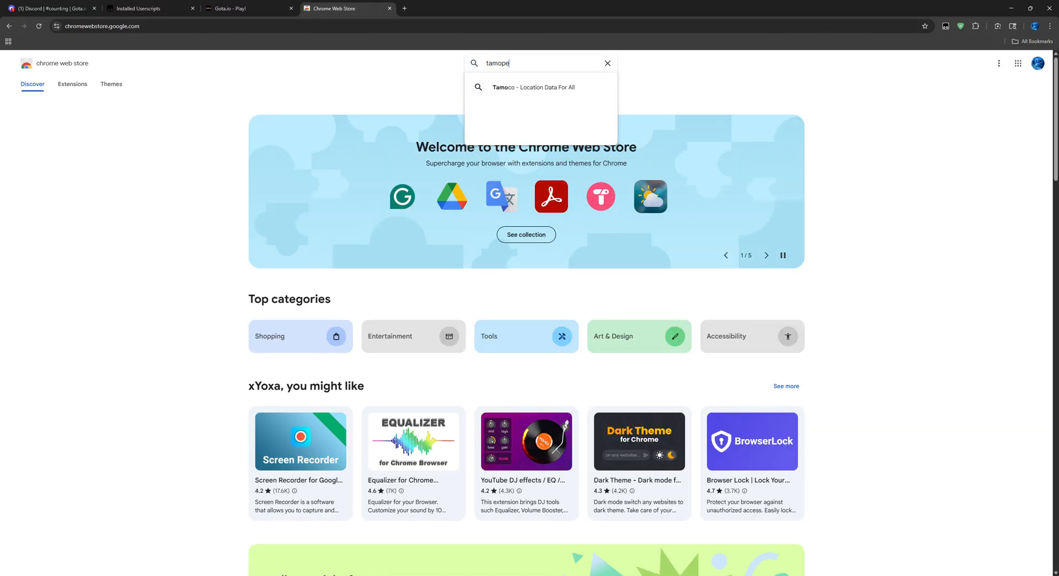
type("rmonkey")
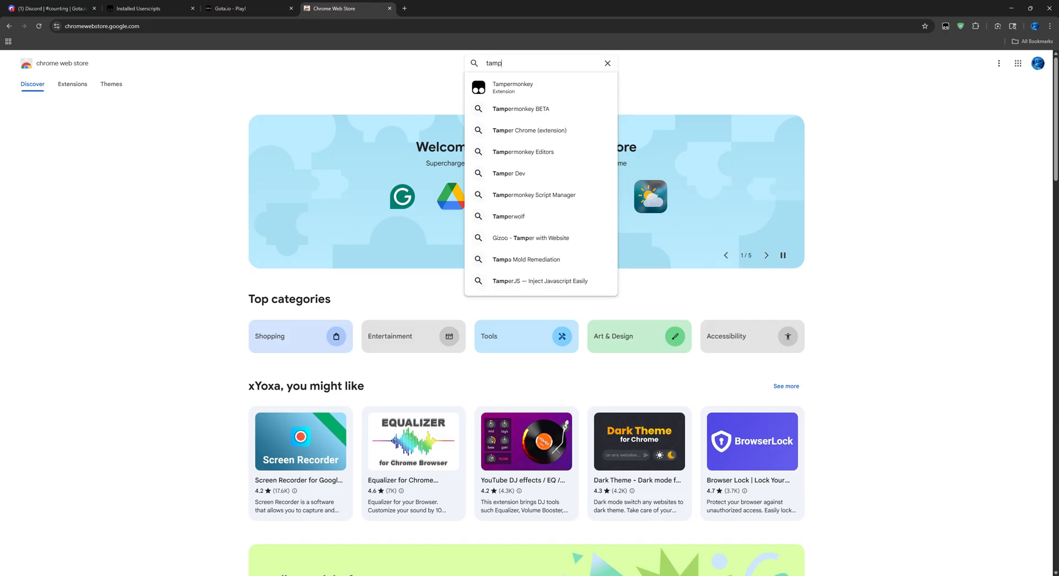
Step: Find Tampermonkey in the Web Store, view its listing, then move to a fresh tab
key("Down")
key("Return")
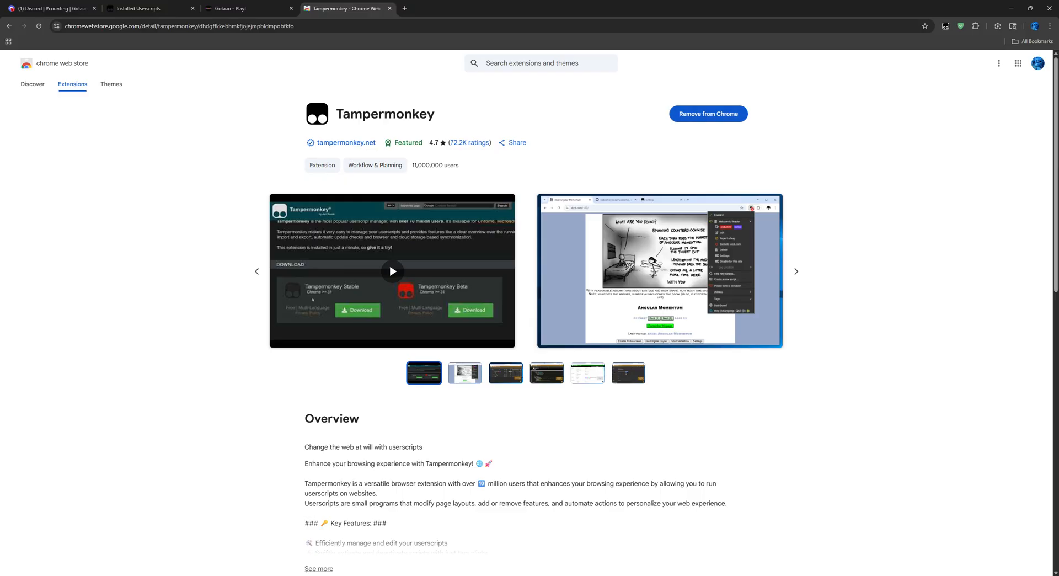
key("ctrl+t")
Step: Search 'tampermonkey', view tampermonkey.net's downloads, then close the tab
key("ctrl+w")
type("ta")
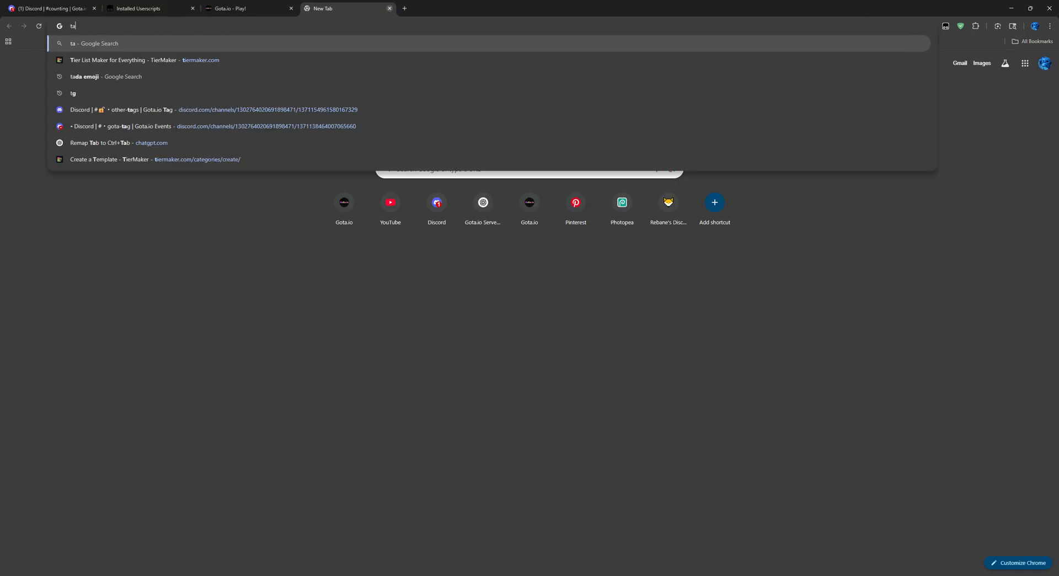
type("mpermonkey")
key("Return")
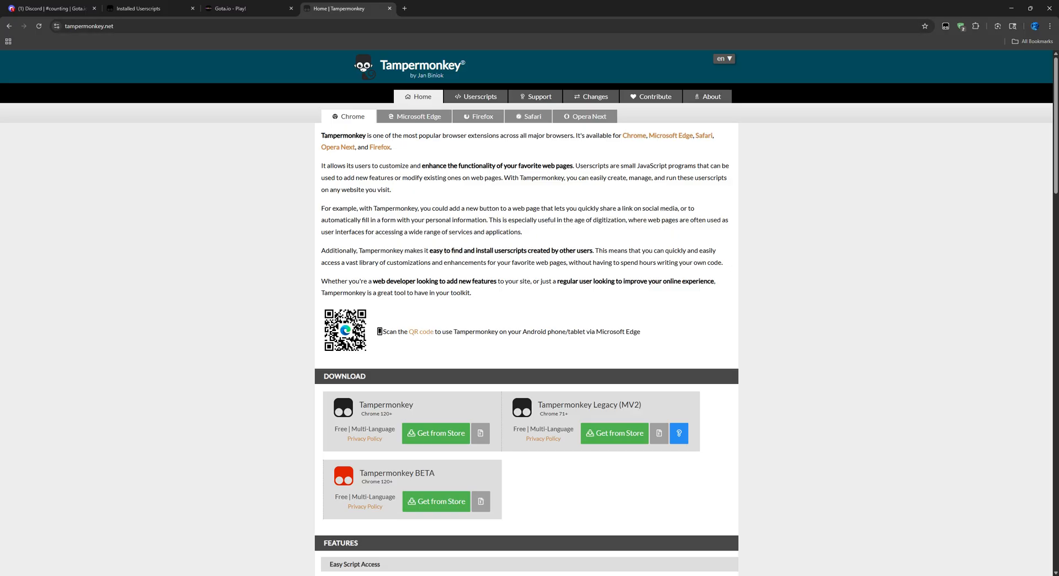
key("ctrl+w")
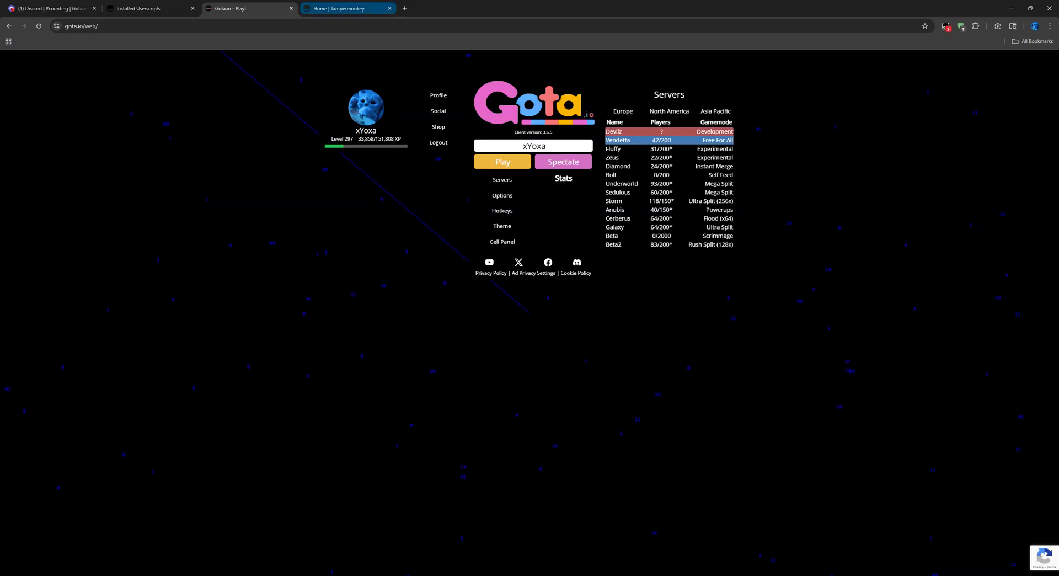
left_click(50, 9)
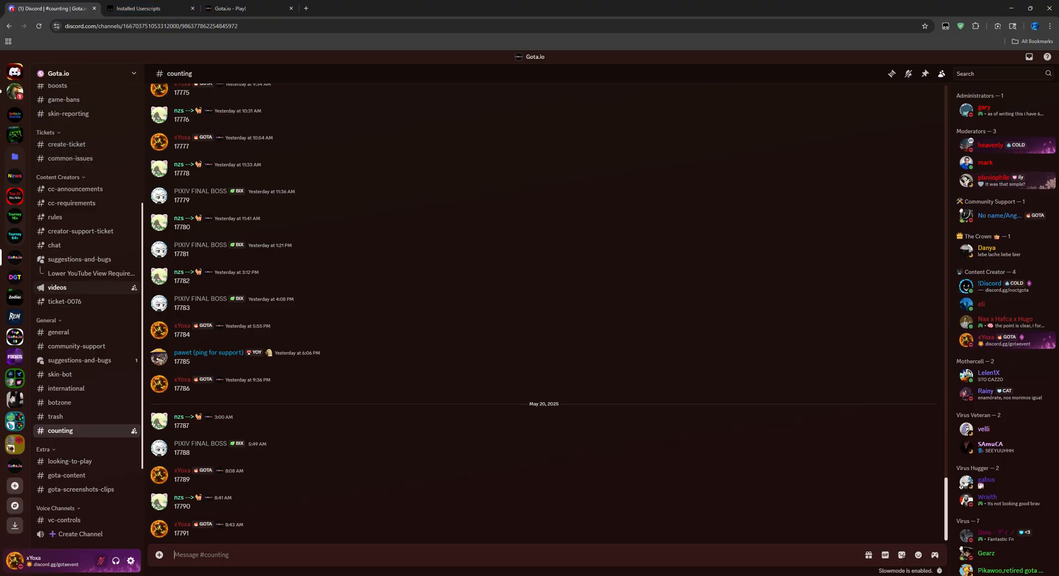
left_click(58, 332)
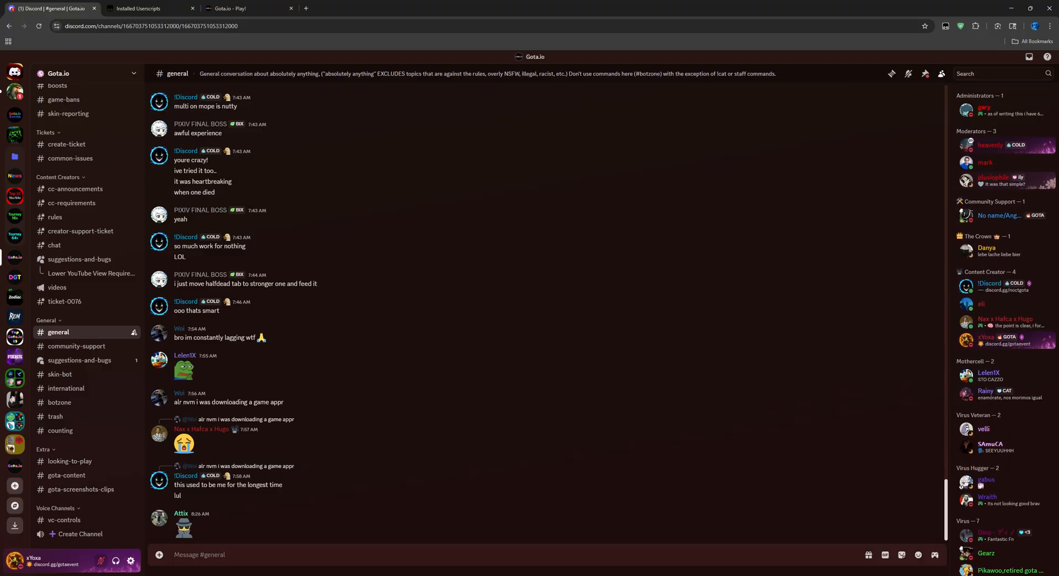
key("ctrl+f")
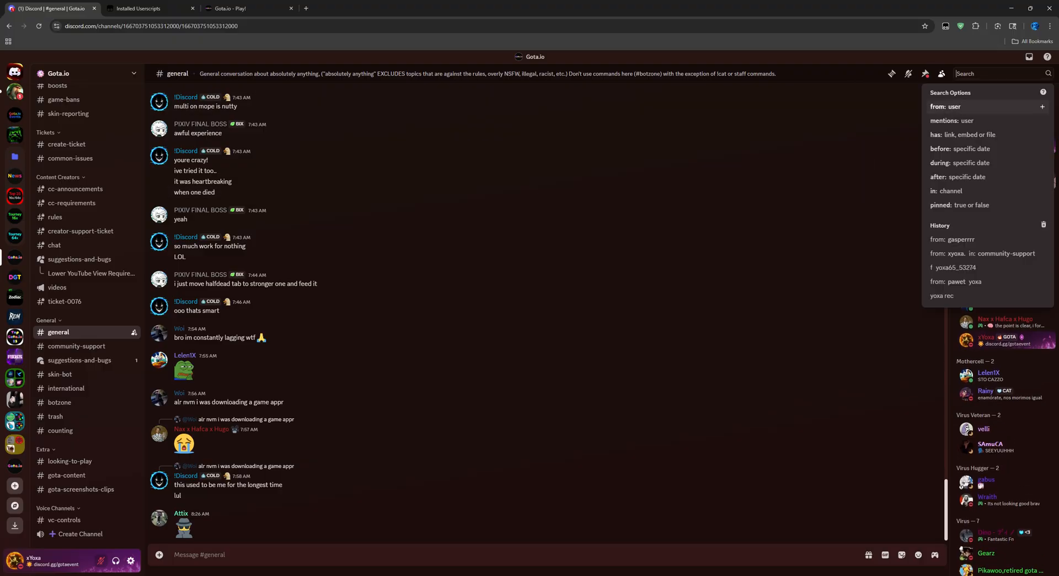
type("camla")
key("Down")
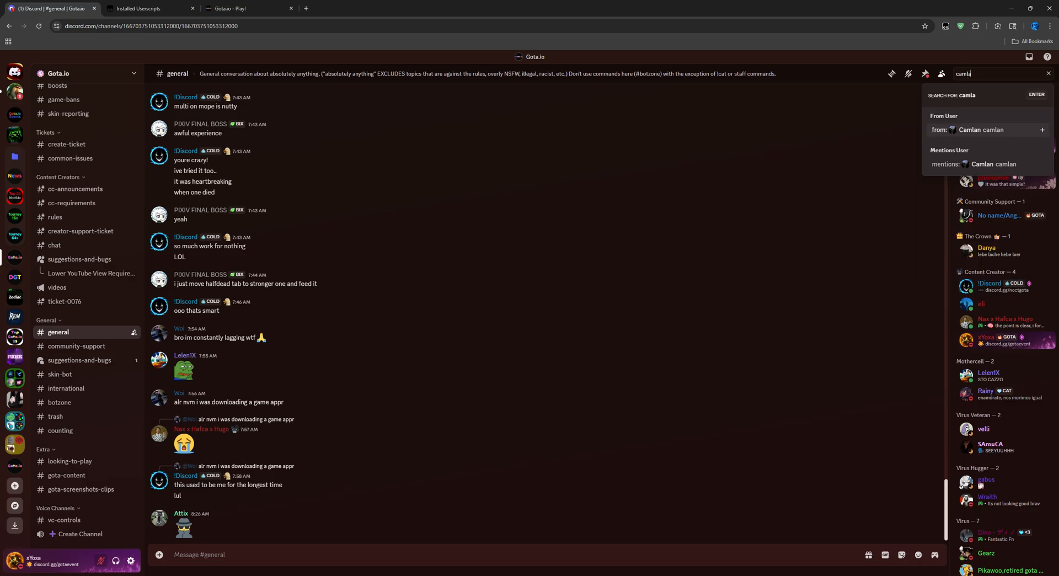
key("Return")
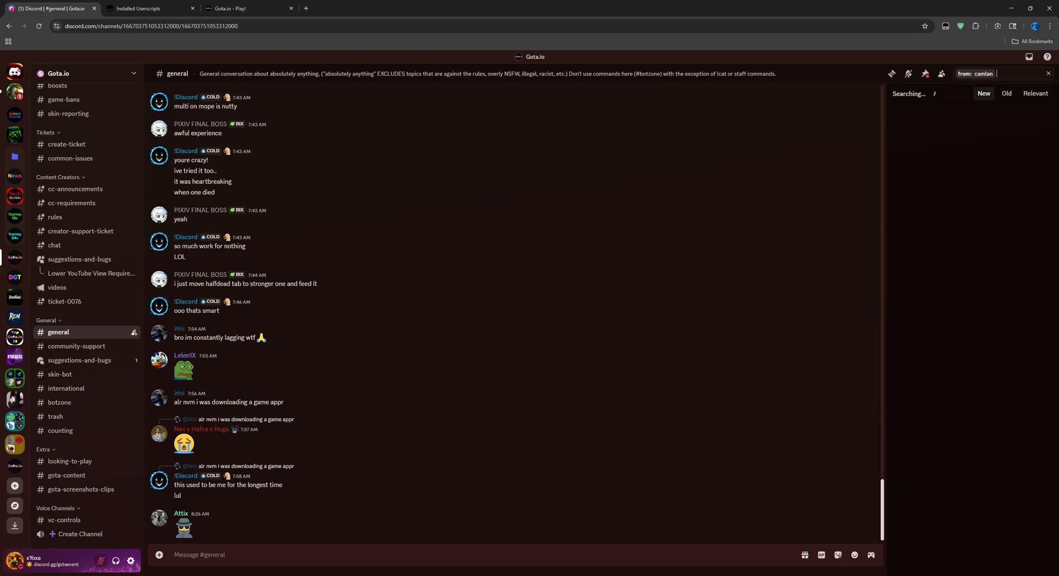
Step: Jump to a found message and view Camlan's full profile with the script link
left_click(1041, 131)
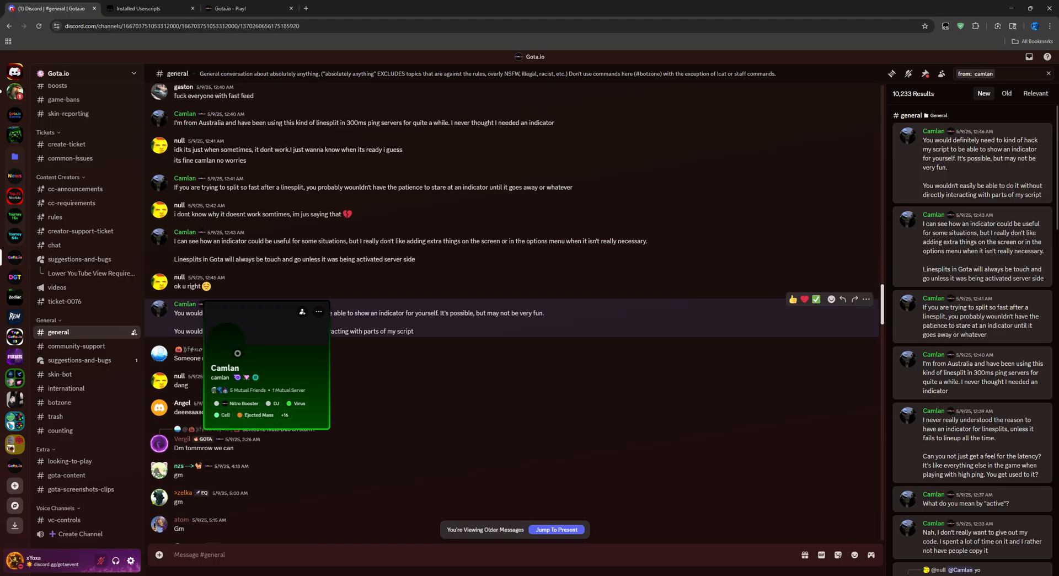
left_click(160, 307)
left_click(213, 334)
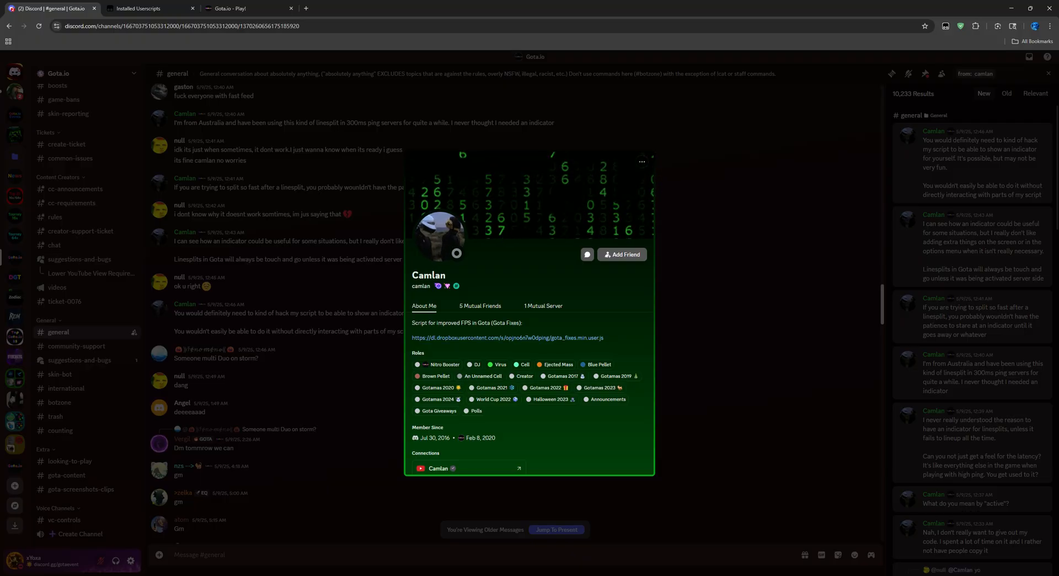
Step: Back in Gota.io, browse Options and Servers, pick a server and spectate the match
left_click(240, 9)
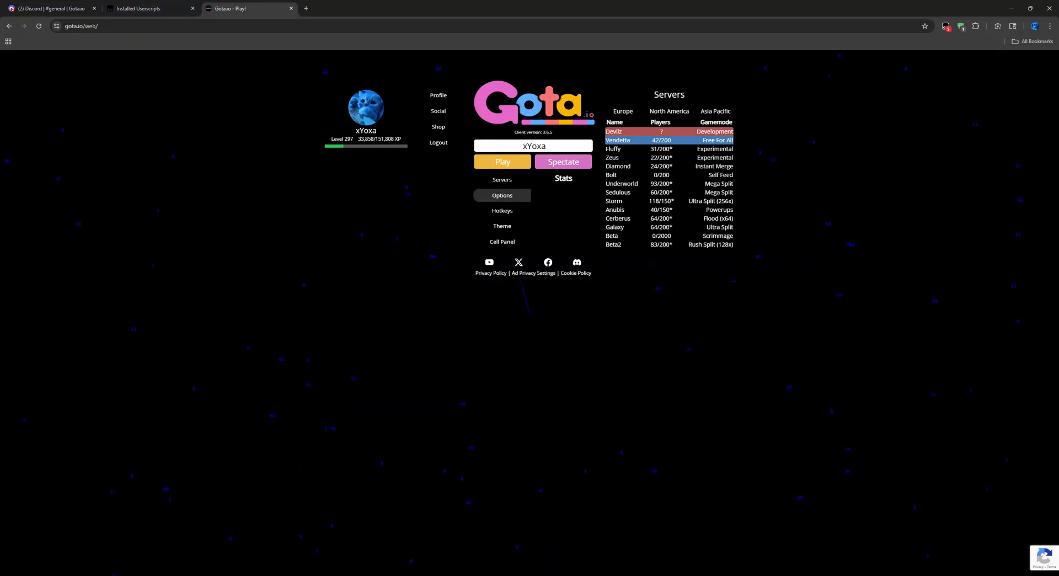
left_click(502, 195)
scroll(669, 191, "down", 5)
scroll(669, 191, "up", 5)
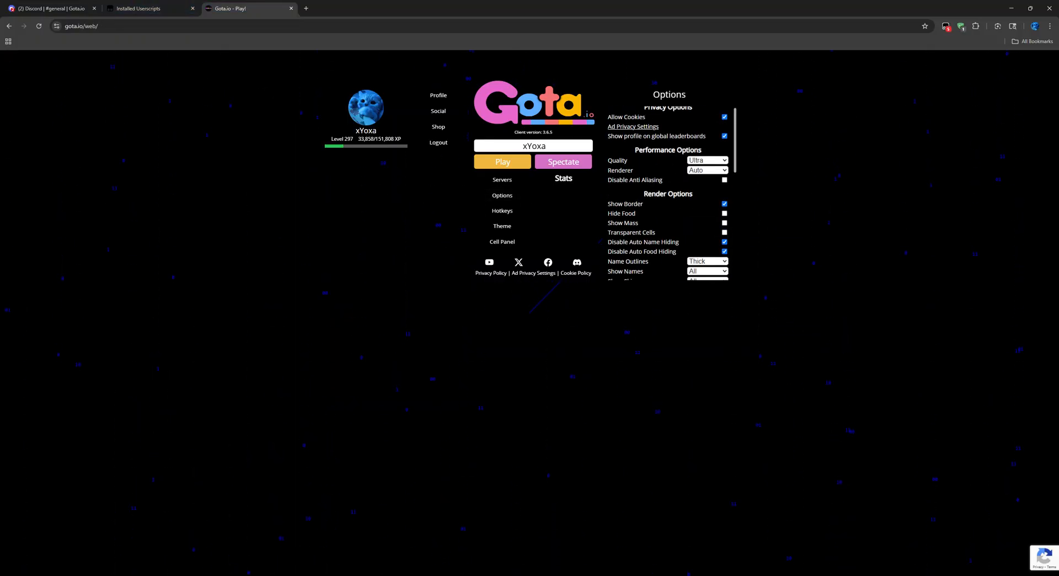
scroll(669, 190, "up", 1)
left_click(501, 179)
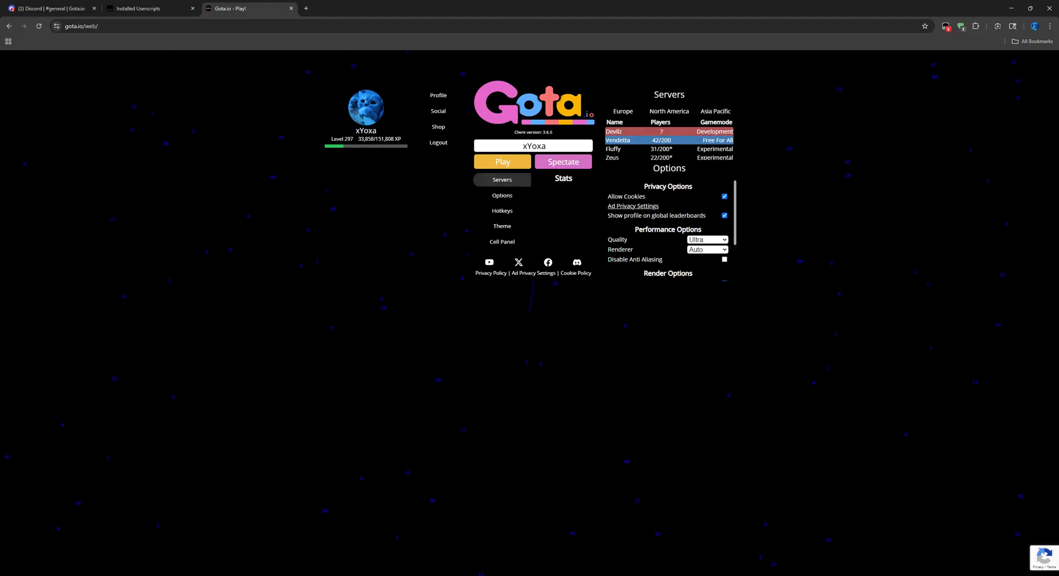
left_click(669, 174)
left_click(503, 162)
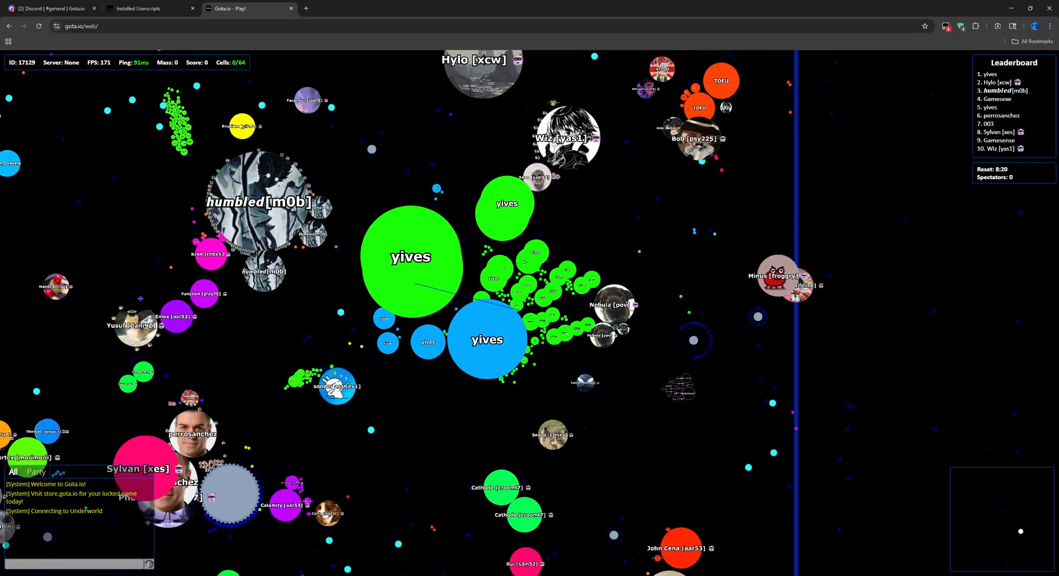
scroll(530, 290, "down", 5)
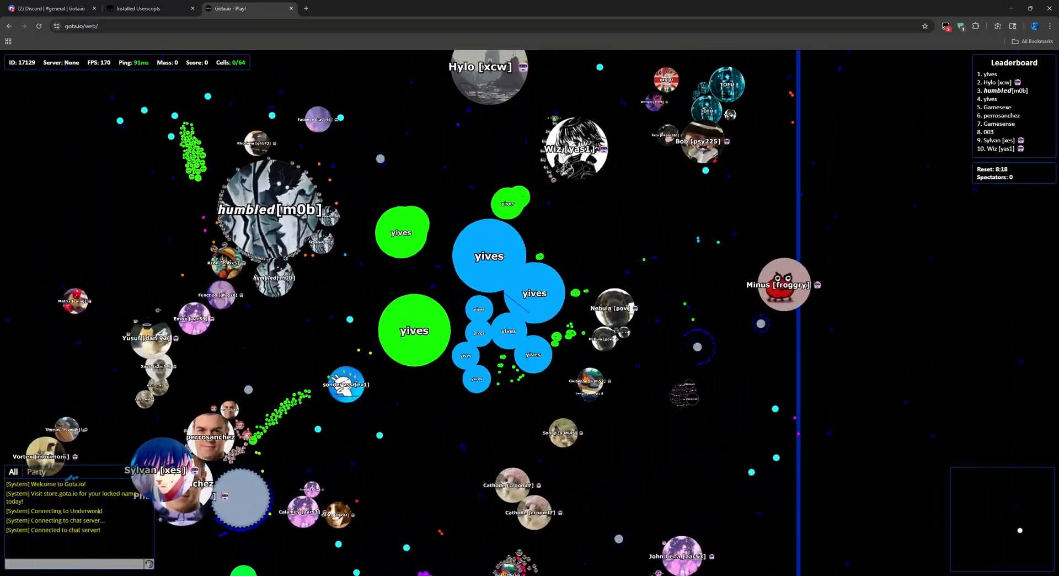
scroll(530, 290, "up", 2)
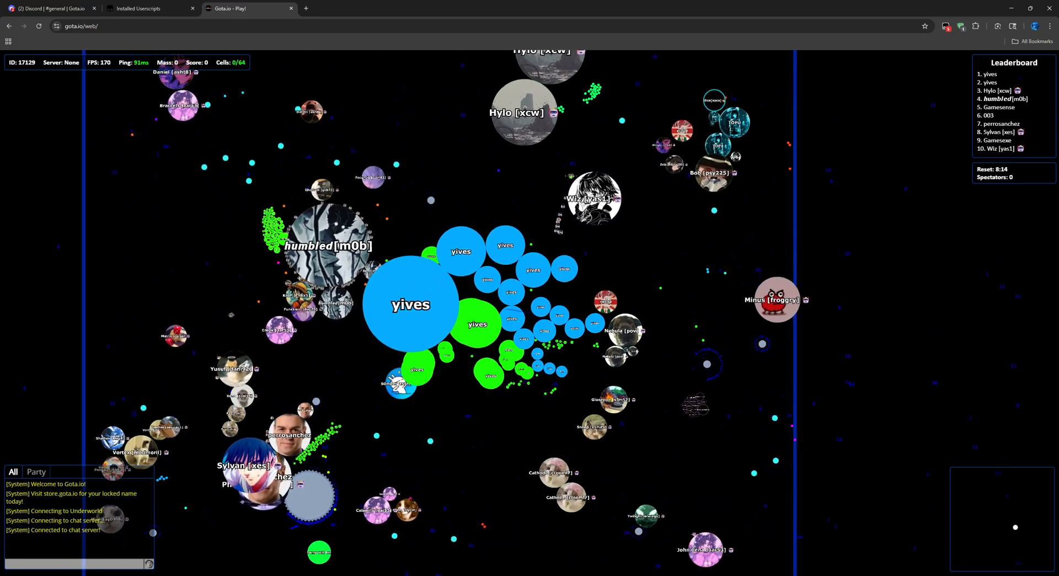
Step: From Camlan's Discord profile, follow the Dropbox user.js link to the external site
key("ctrl+shift+Tab")
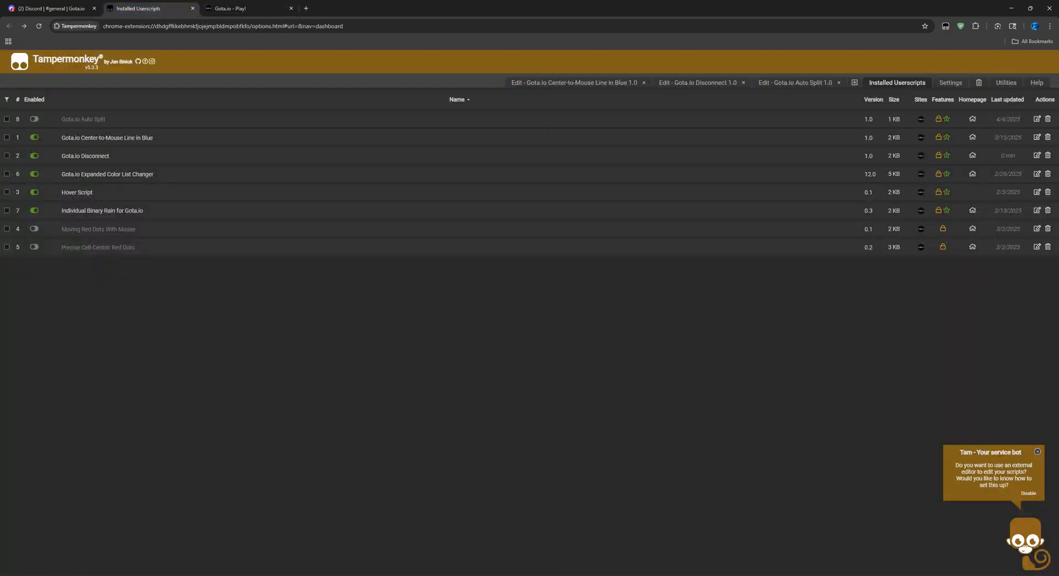
key("ctrl+Tab")
key("ctrl+1")
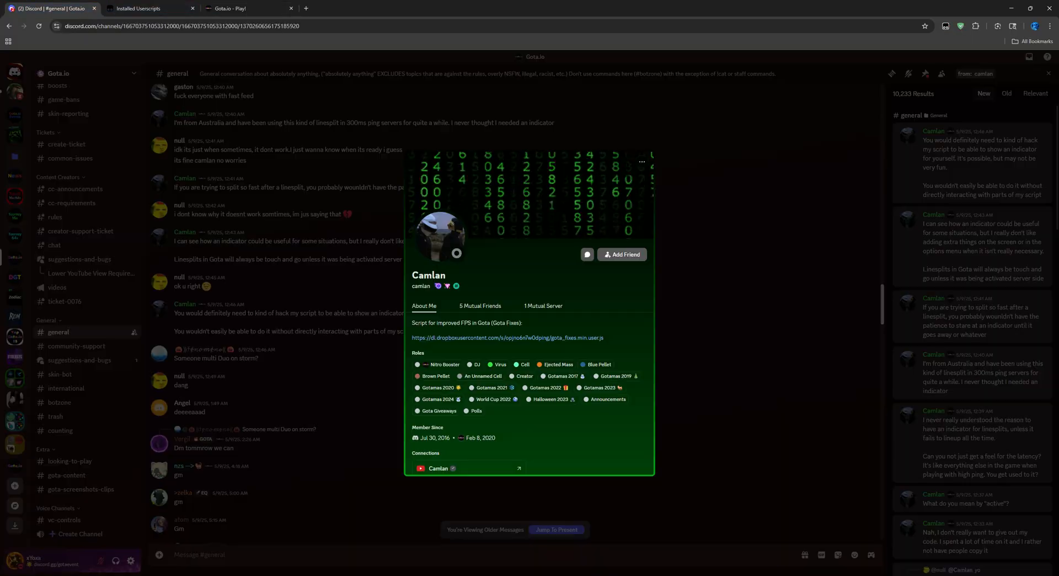
left_click(507, 337)
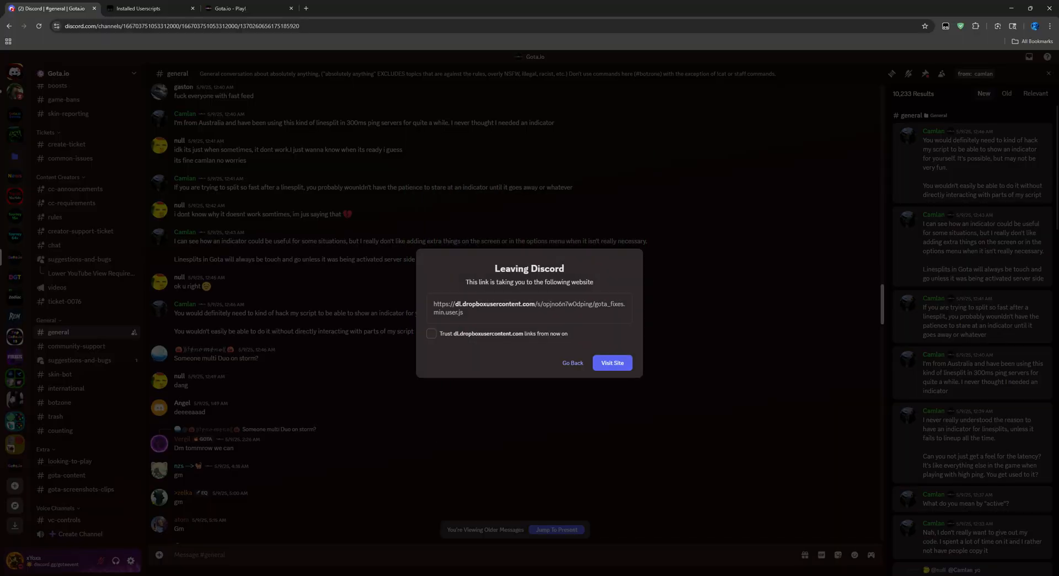
left_click(613, 363)
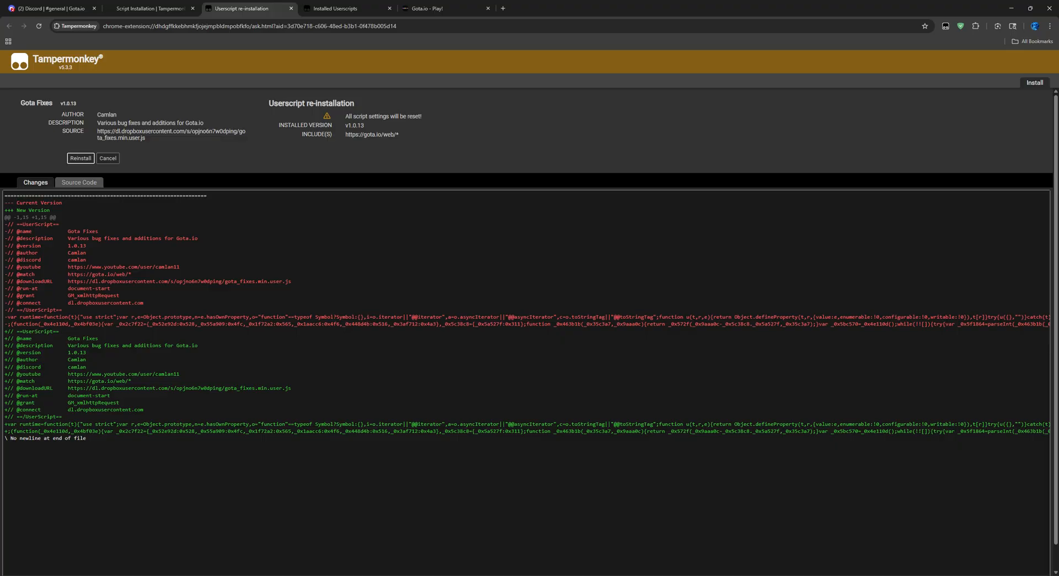
Step: Reinstall Gota Fixes, confirm 1.0.13 in Installed Userscripts and view it in the editor
left_click(81, 158)
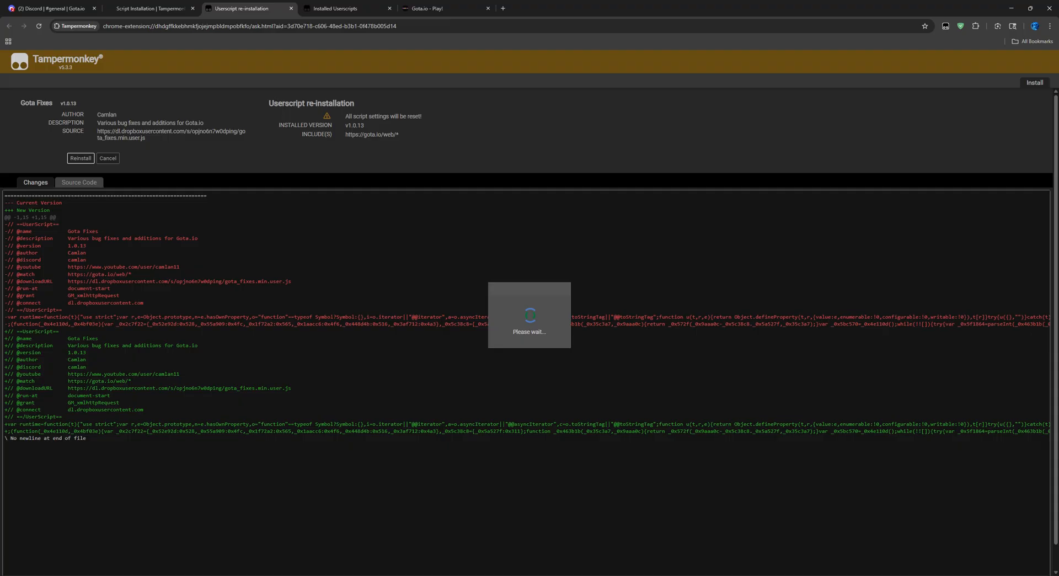
left_click(139, 9)
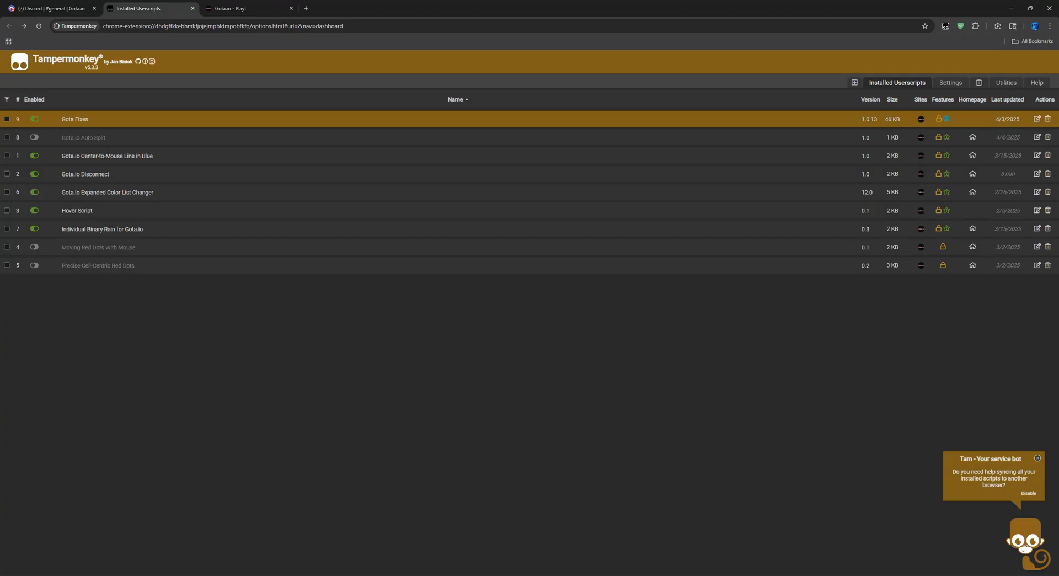
left_click(75, 120)
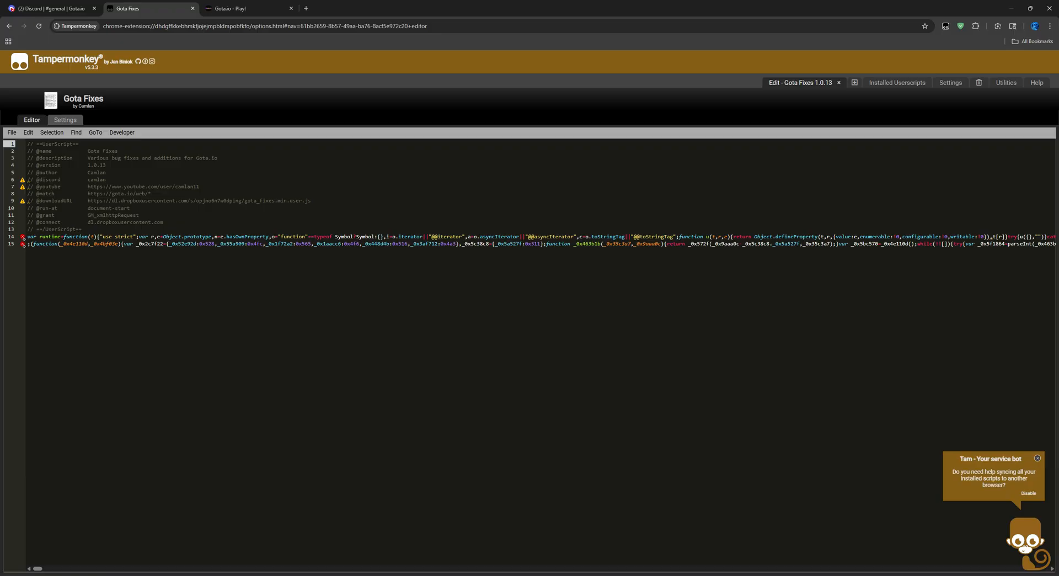
left_click(11, 133)
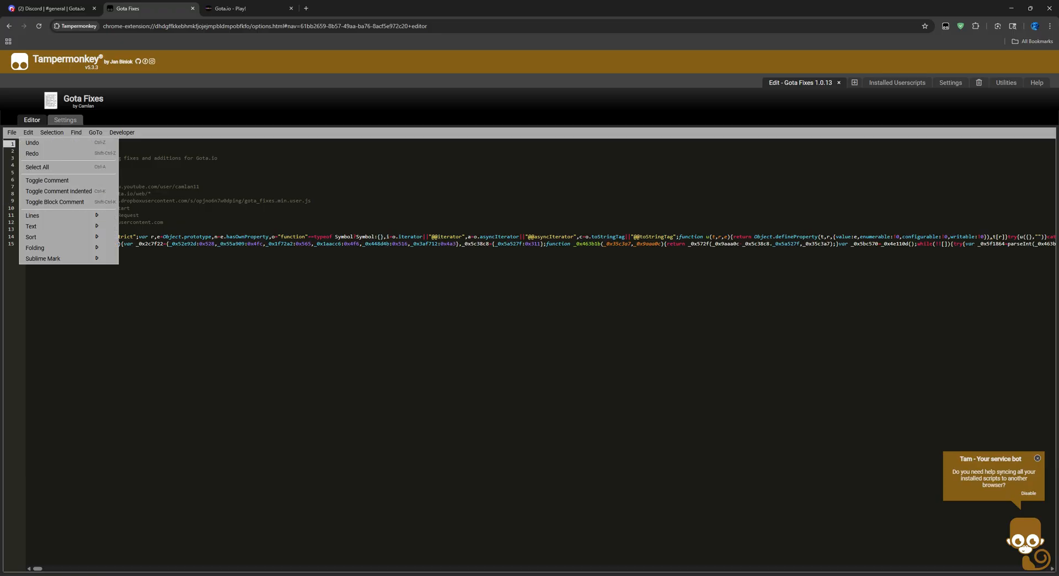
left_click(897, 81)
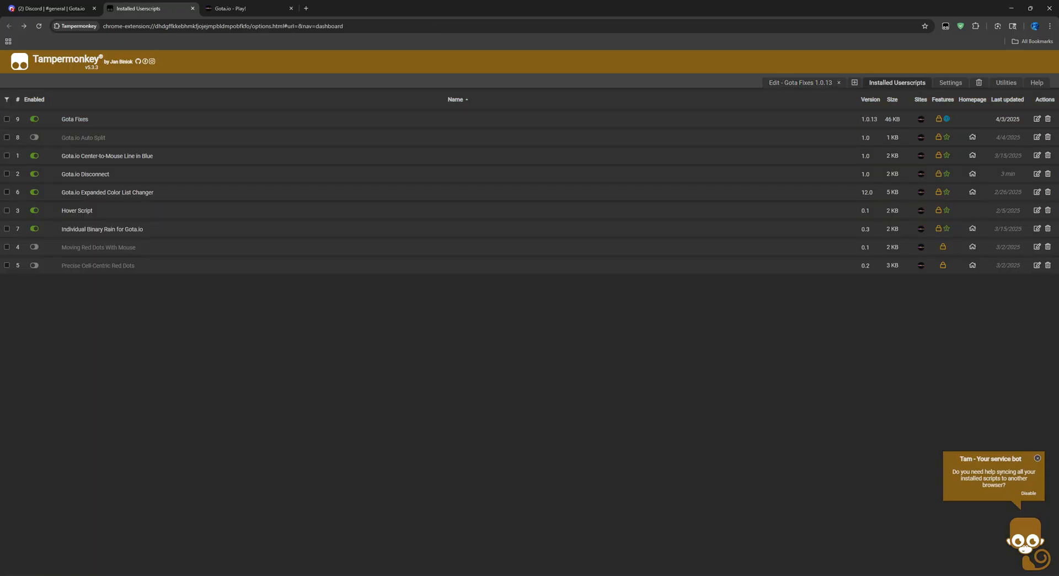
Step: Return to Gota.io, freeze mouse movement, and reload the page so Gota Fixes loads
left_click(240, 8)
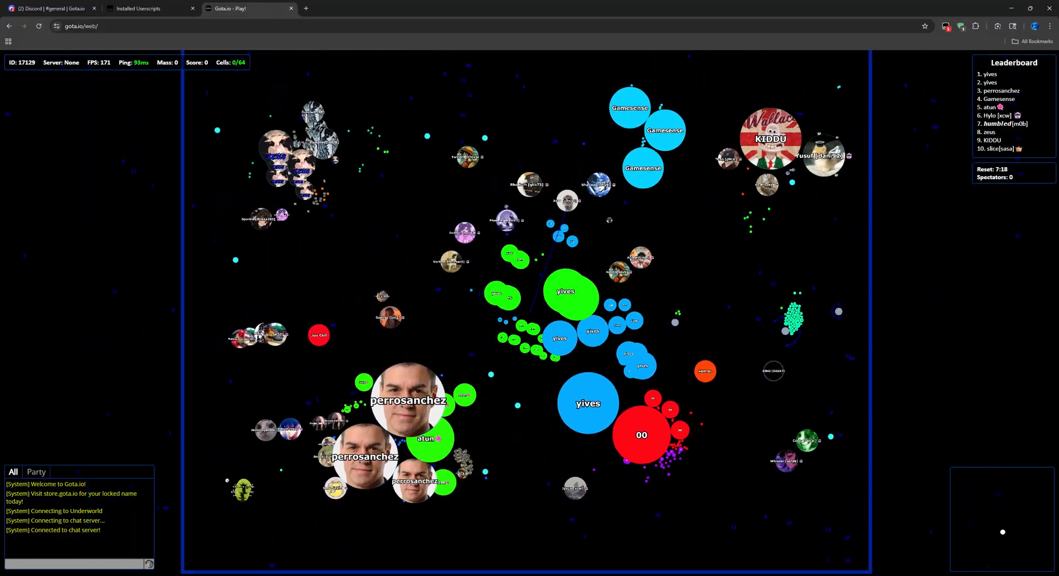
key("f")
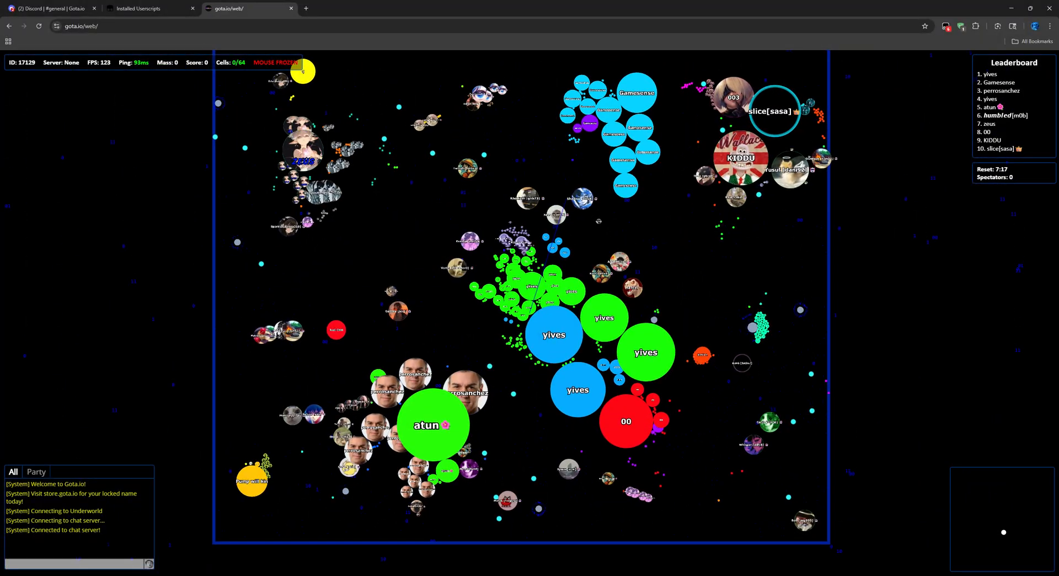
key("F5")
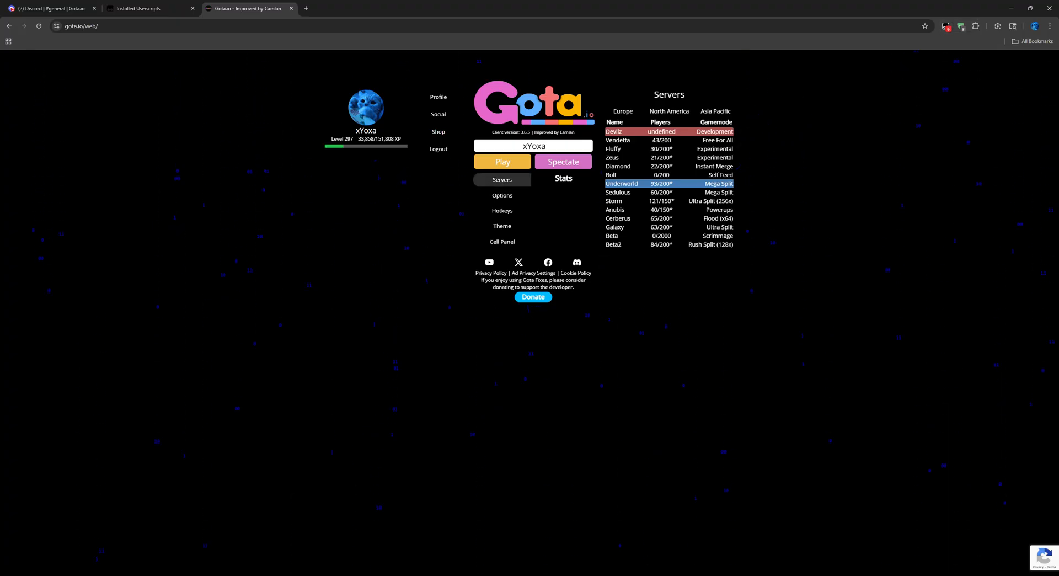
Step: Show the game options listing the new Gota Fixes Options section
left_click(501, 196)
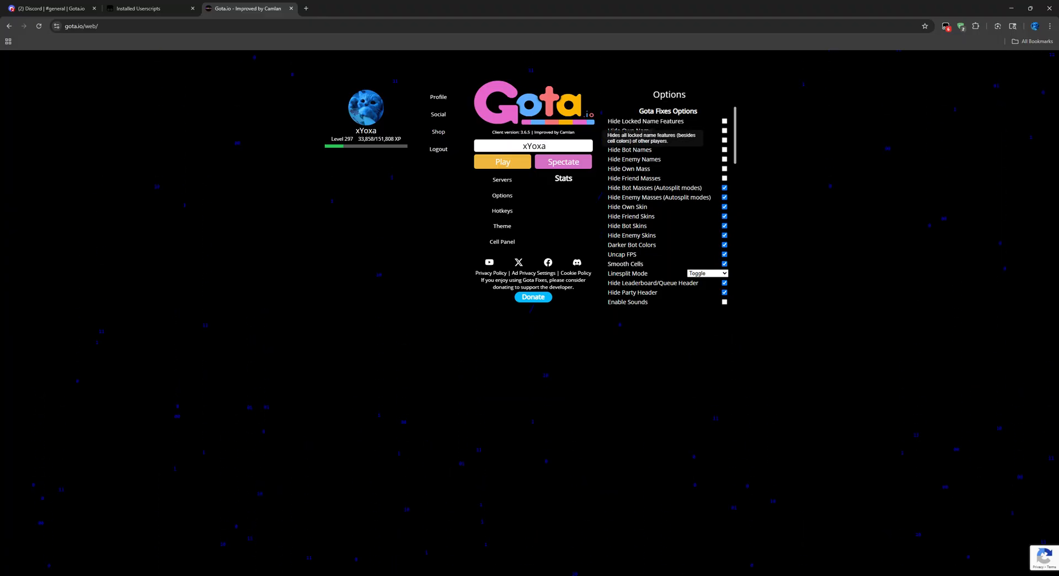
scroll(669, 207, "down", 2)
scroll(668, 207, "down", 2)
scroll(669, 207, "down", 3)
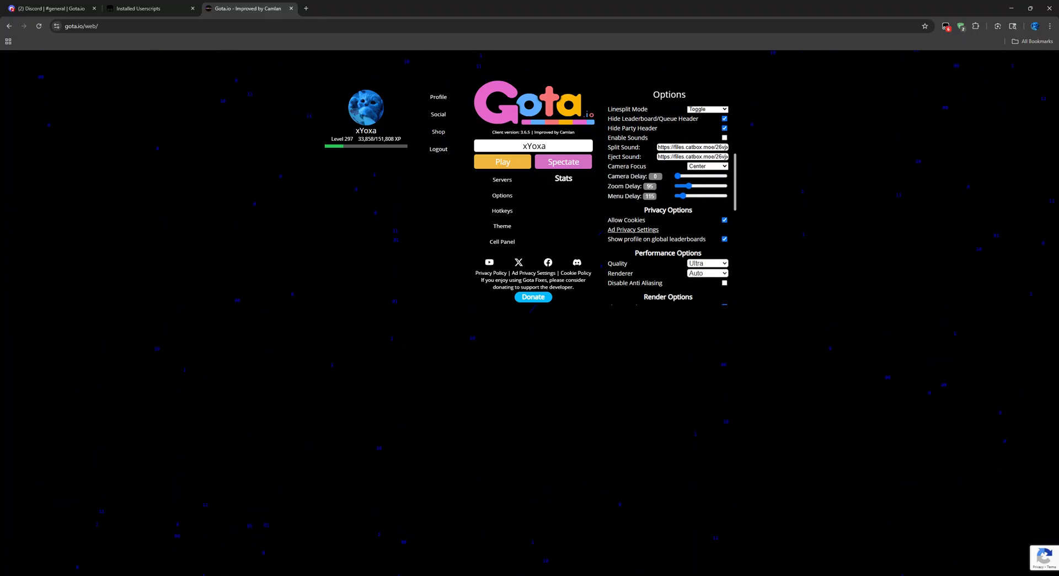
scroll(669, 206, "up", 3)
scroll(669, 207, "up", 3)
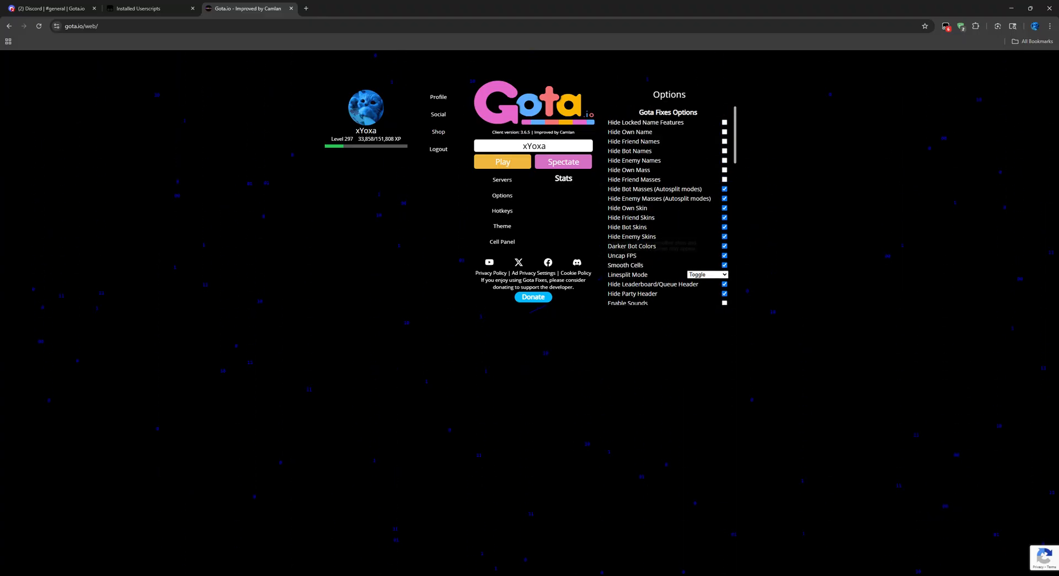
scroll(654, 240, "down", 1)
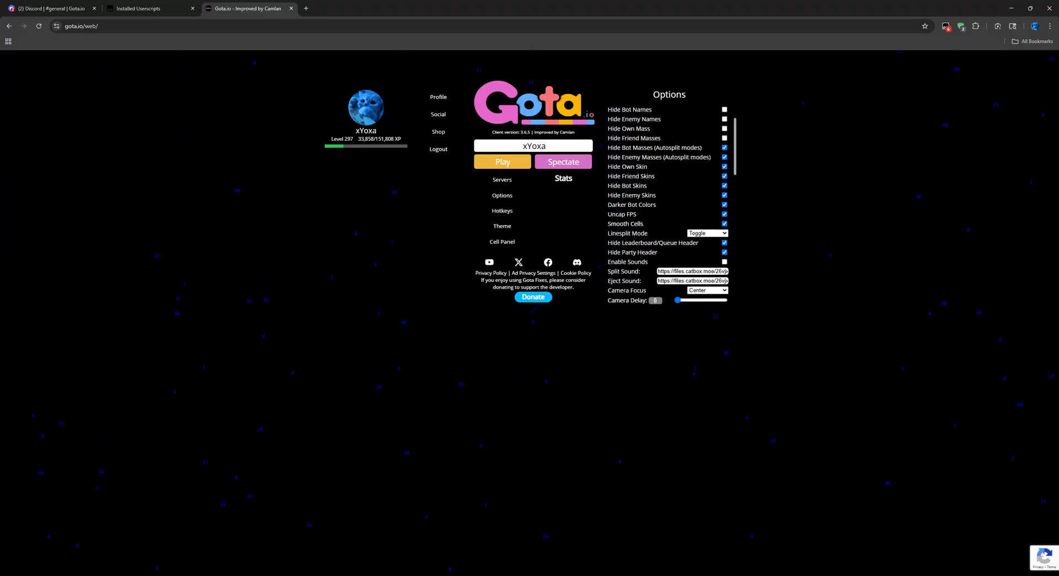
scroll(668, 206, "down", 1)
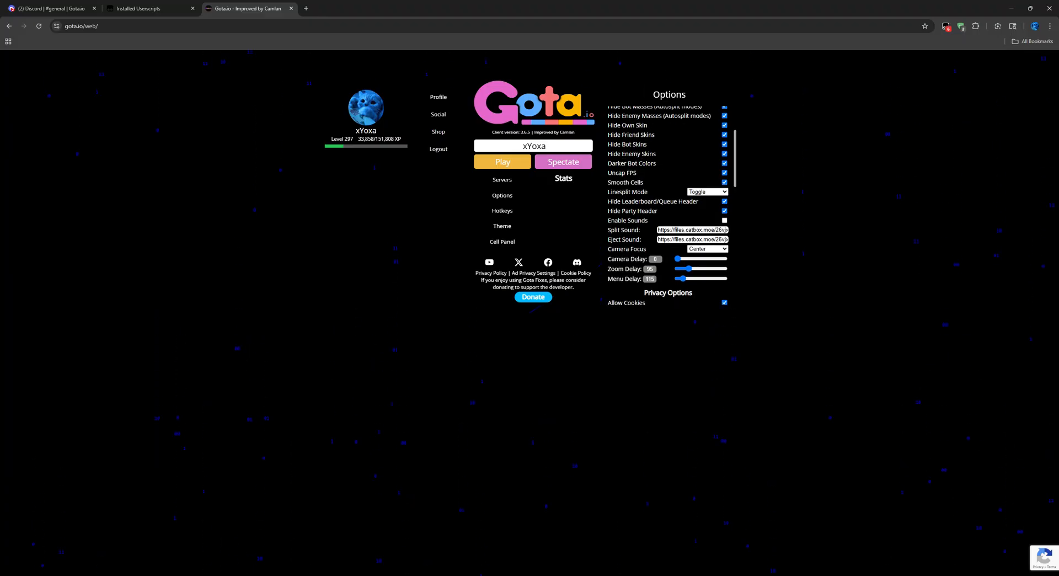
Step: Review Gota Fixes hotkeys and options, then join the Underworld server via Servers
left_click(503, 210)
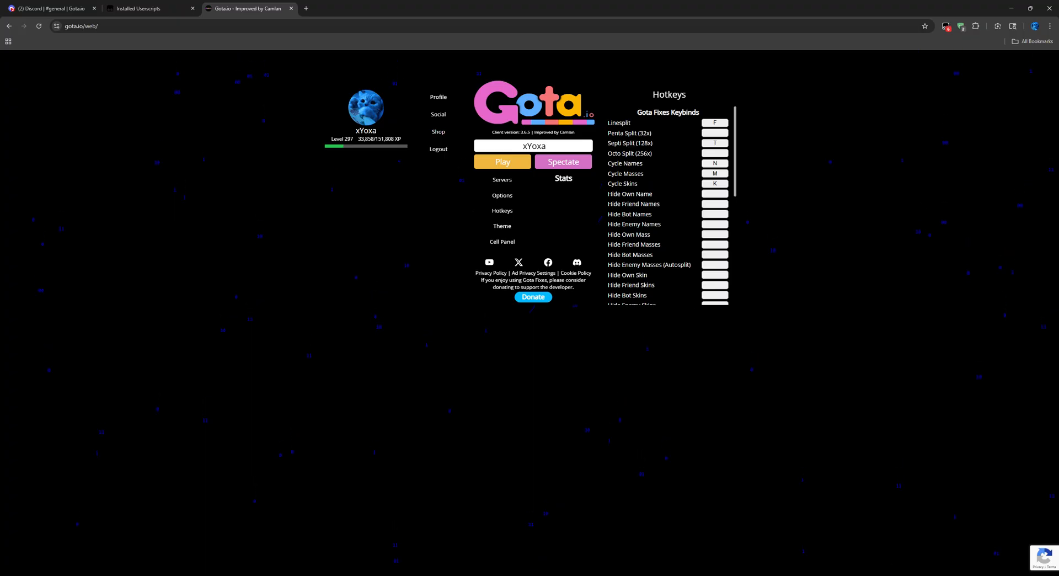
scroll(669, 207, "down", 2)
scroll(669, 207, "down", 2)
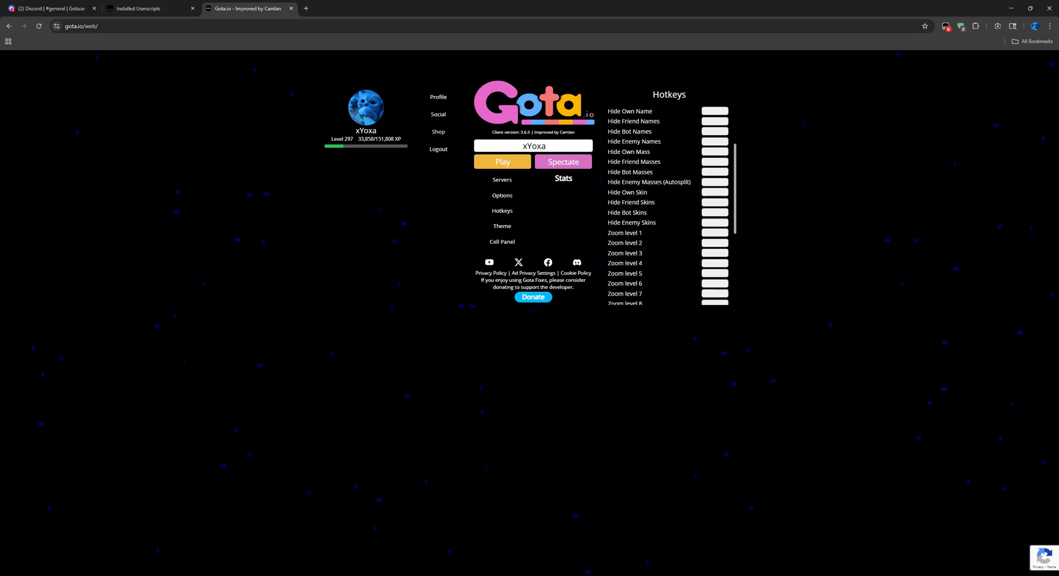
scroll(668, 207, "down", 2)
scroll(669, 207, "down", 2)
scroll(668, 207, "up", 5)
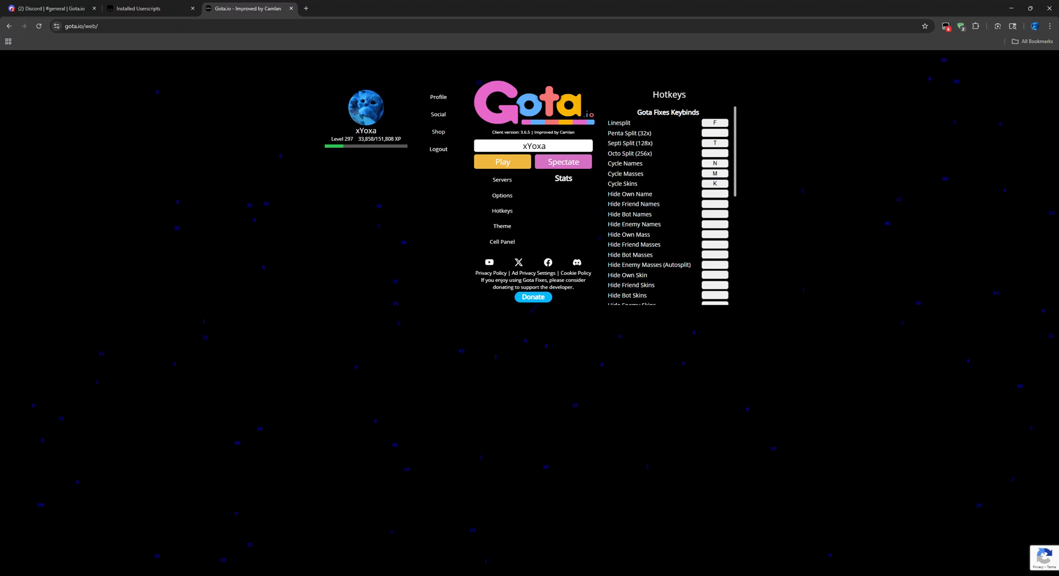
left_click(502, 195)
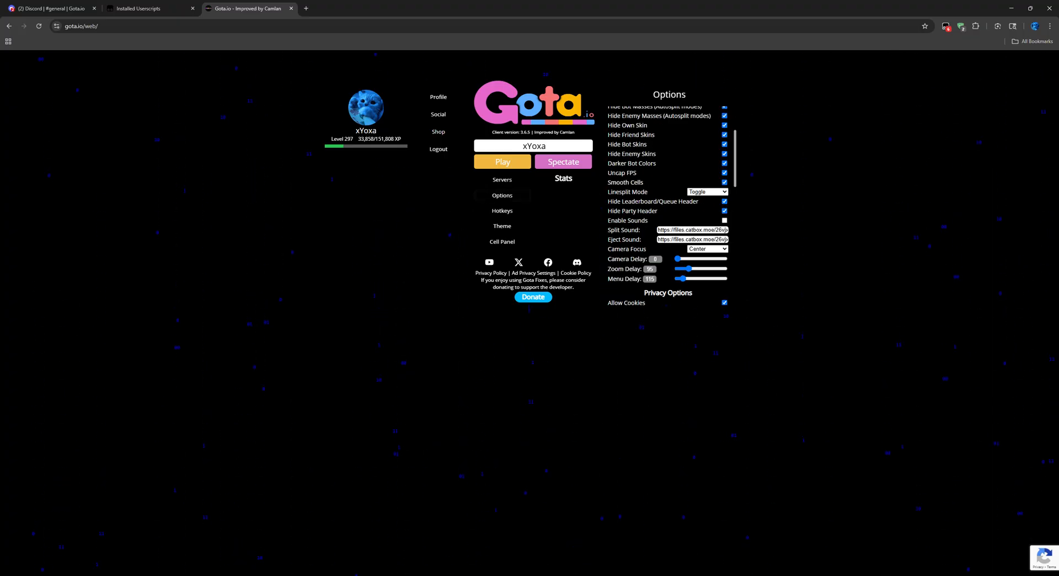
left_click(502, 179)
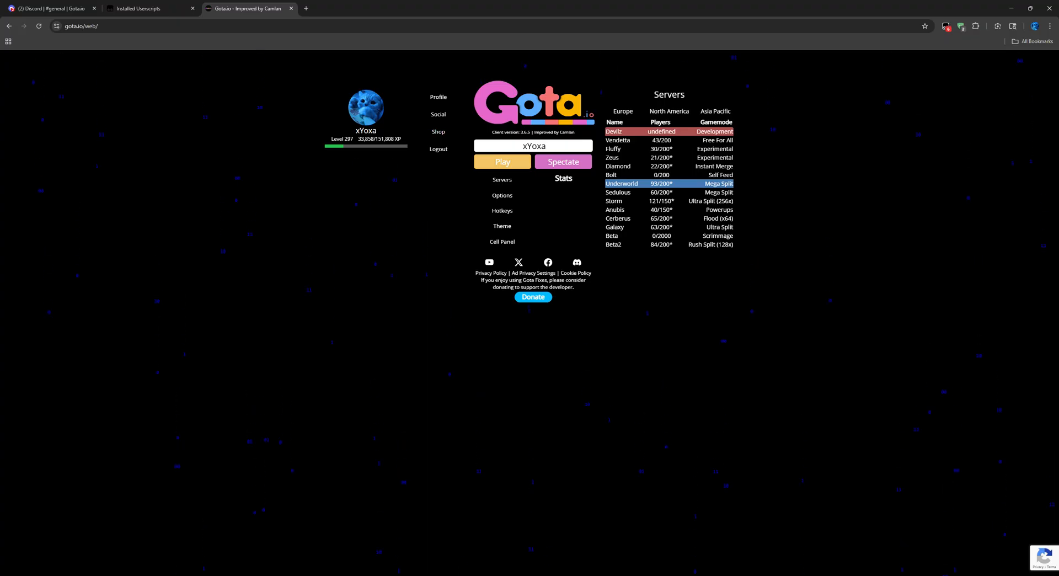
left_click(502, 161)
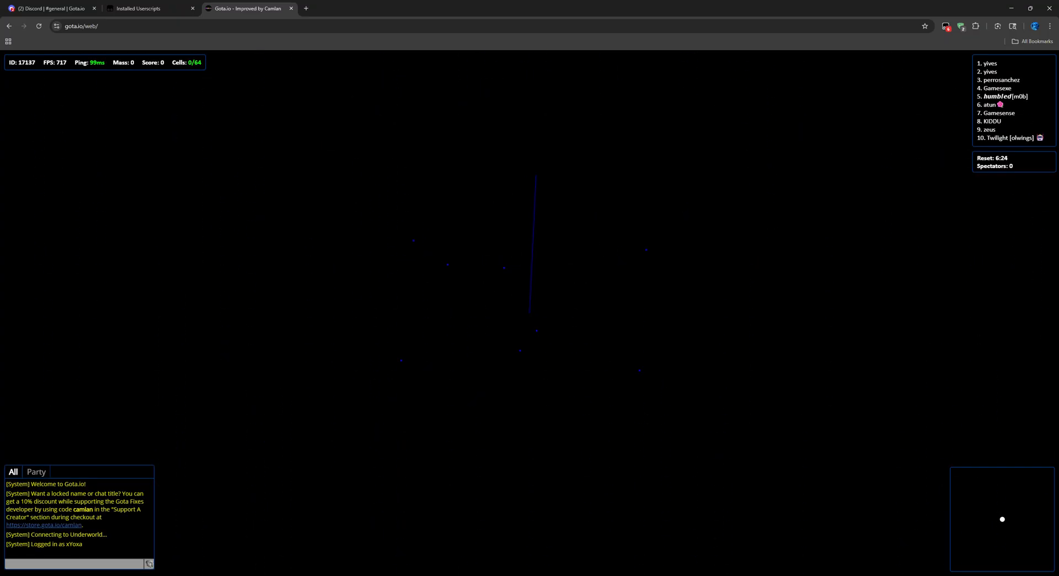
Step: Spawn into the arena as xYoxa and eject mass in several directions with W
key("Escape")
left_click(529, 162)
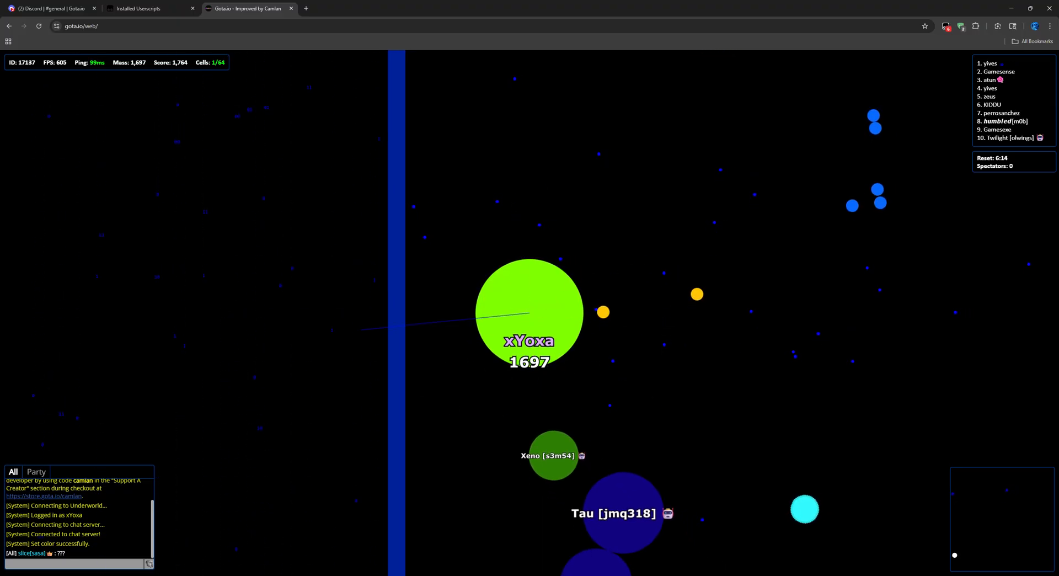
key("w")
key("w")
key("w")
key("w")
key("w")
key("w")
key("w")
key("w")
key("w")
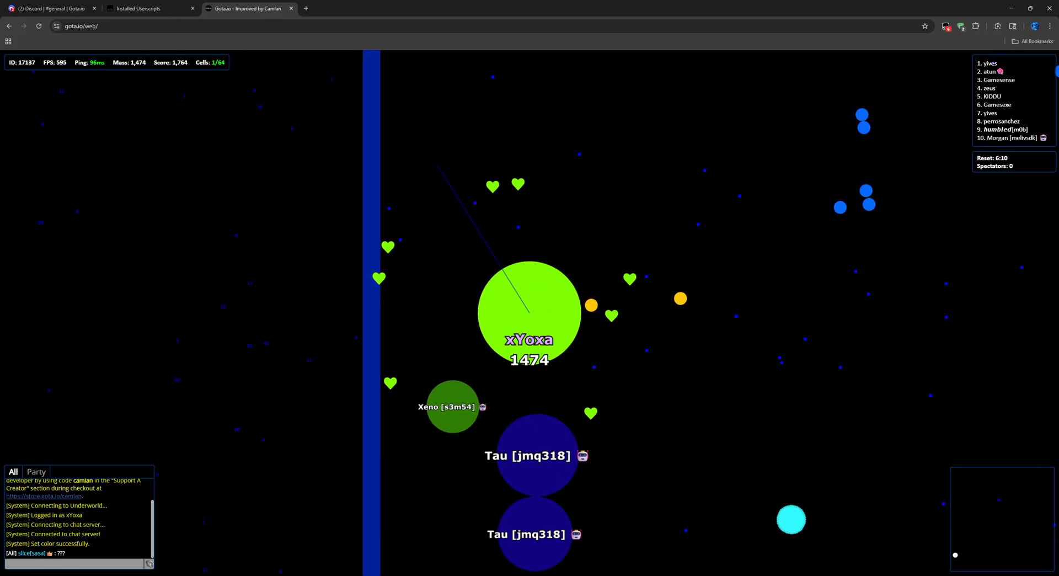
key("w")
key("w")
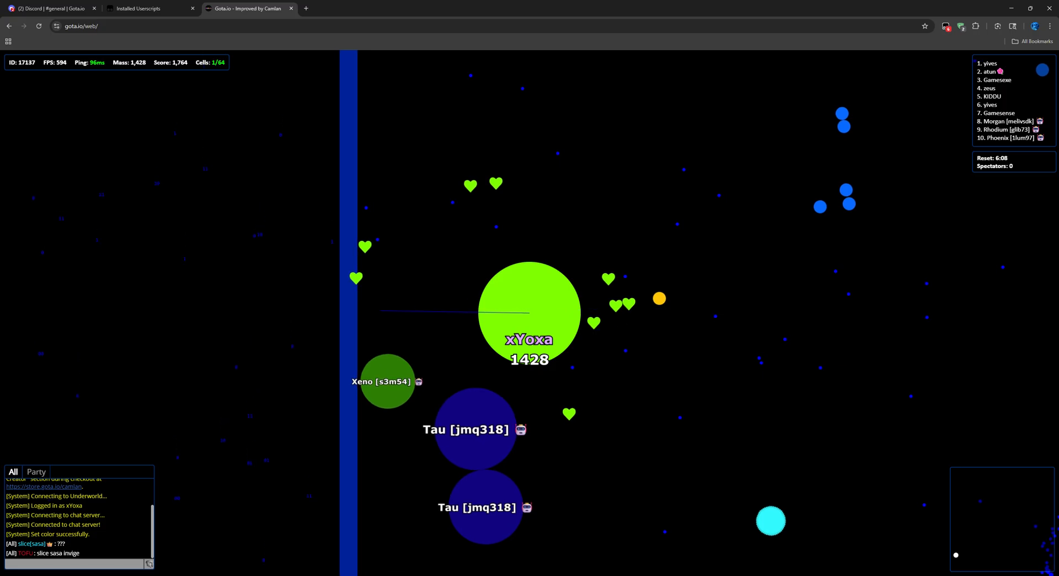
key("w")
key("w")
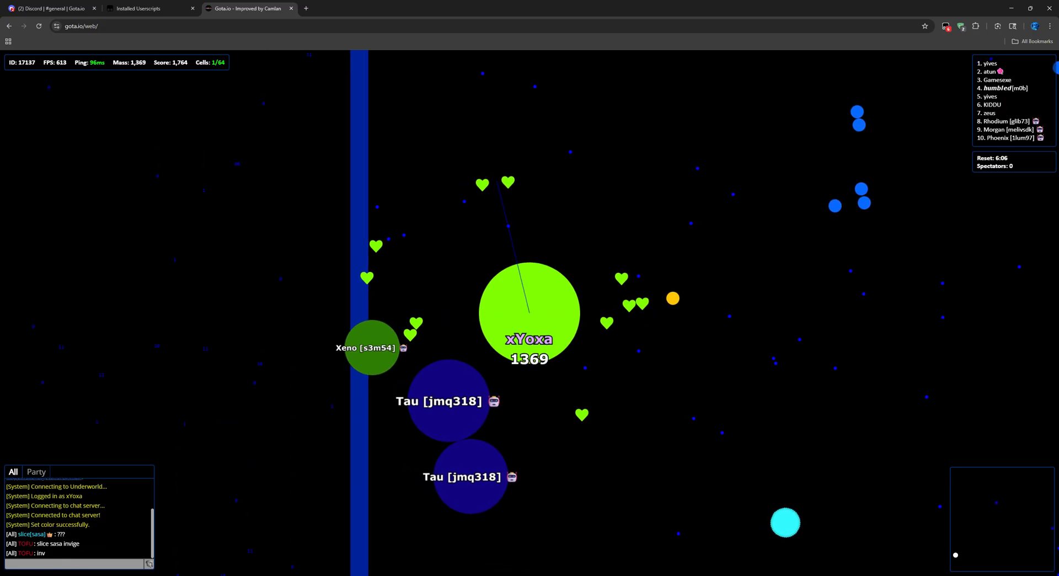
key("w")
key("w")
key("w")
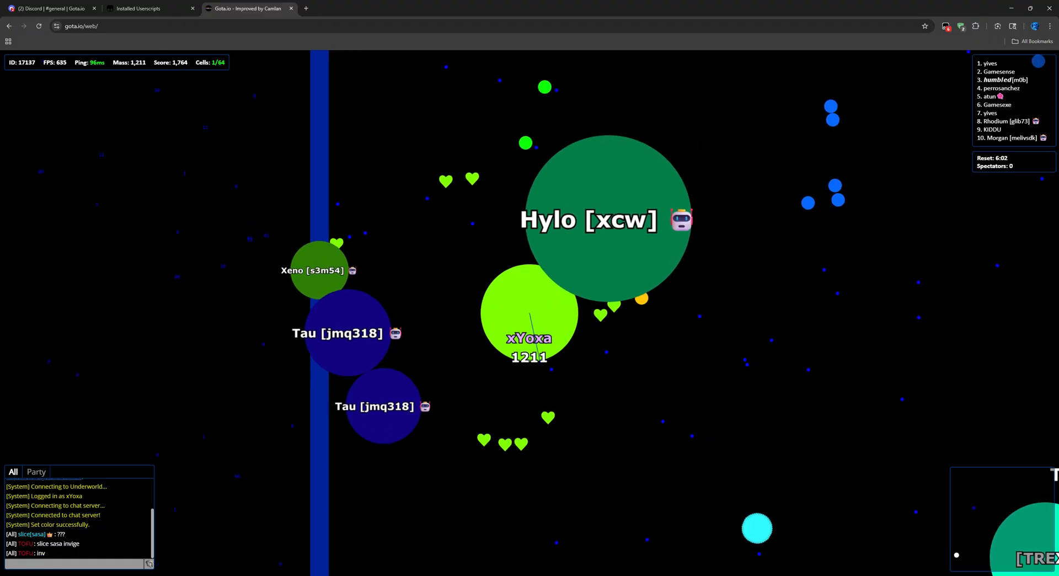
Step: Split and linesplit the cell into eight, then further into a 32-piece line
key("space")
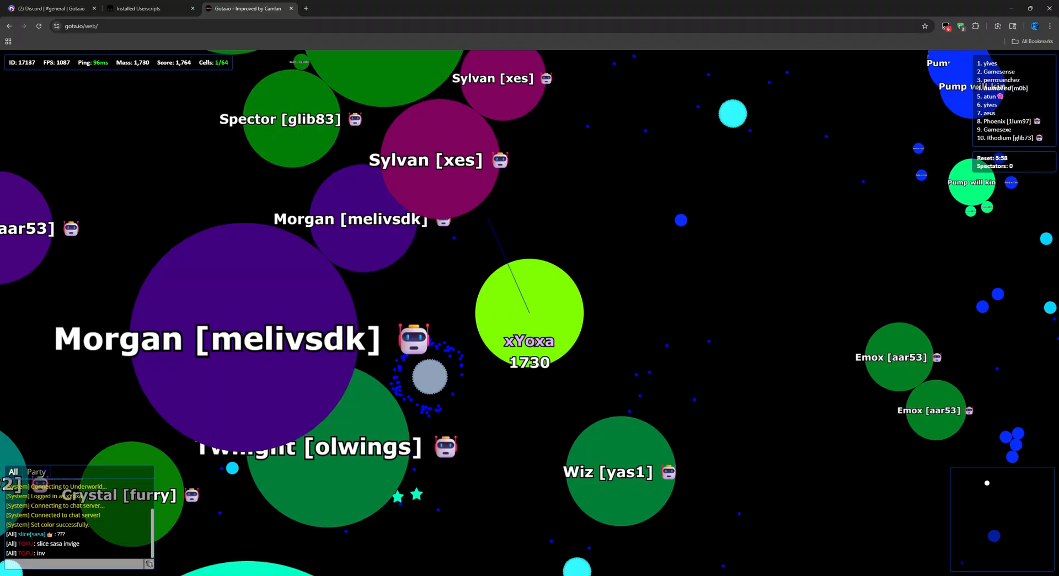
key("space")
key("space")
key("space")
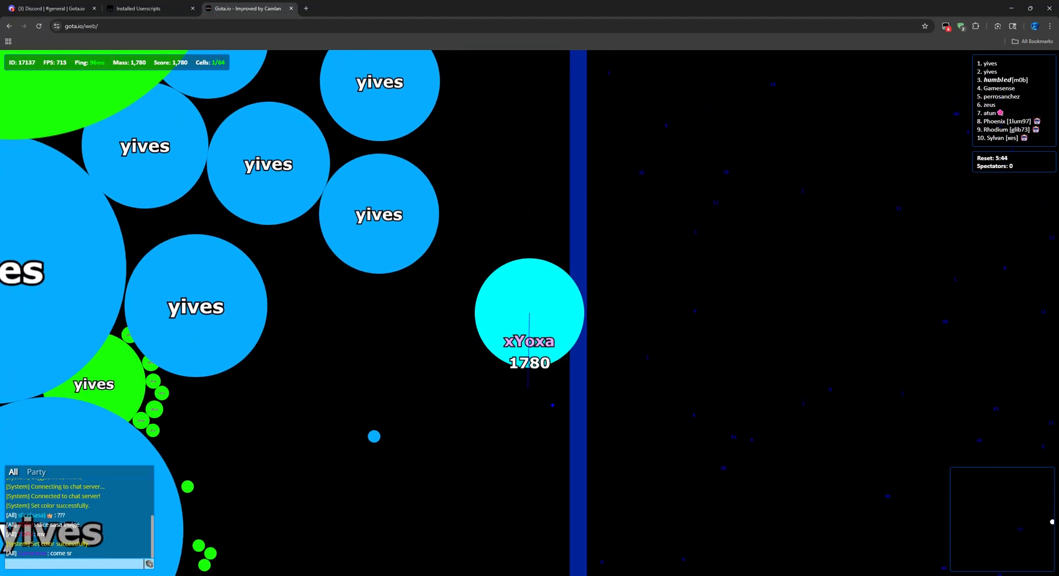
key("w")
key("w")
key("w")
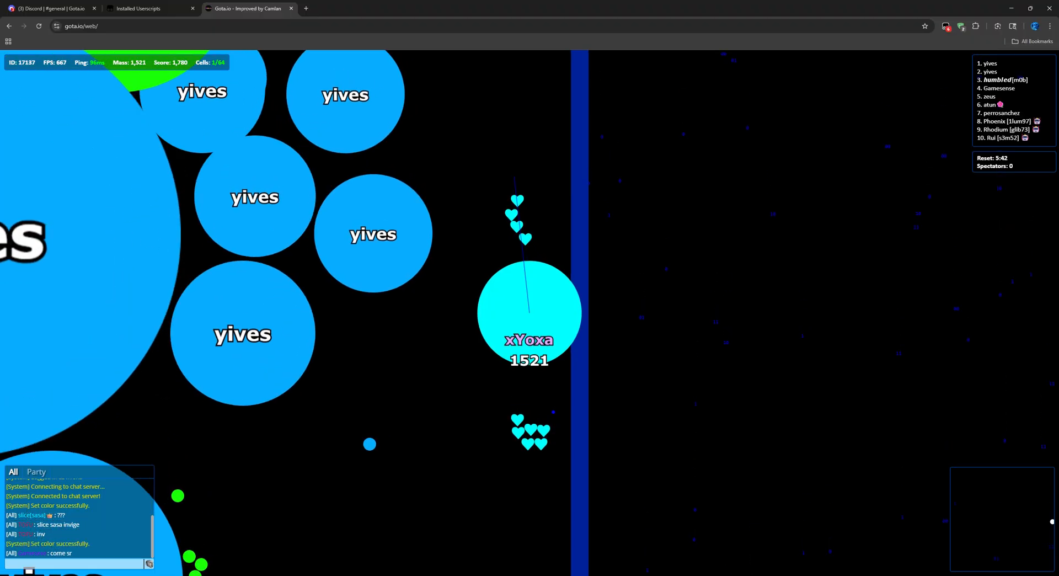
key("space")
key("space")
key("space")
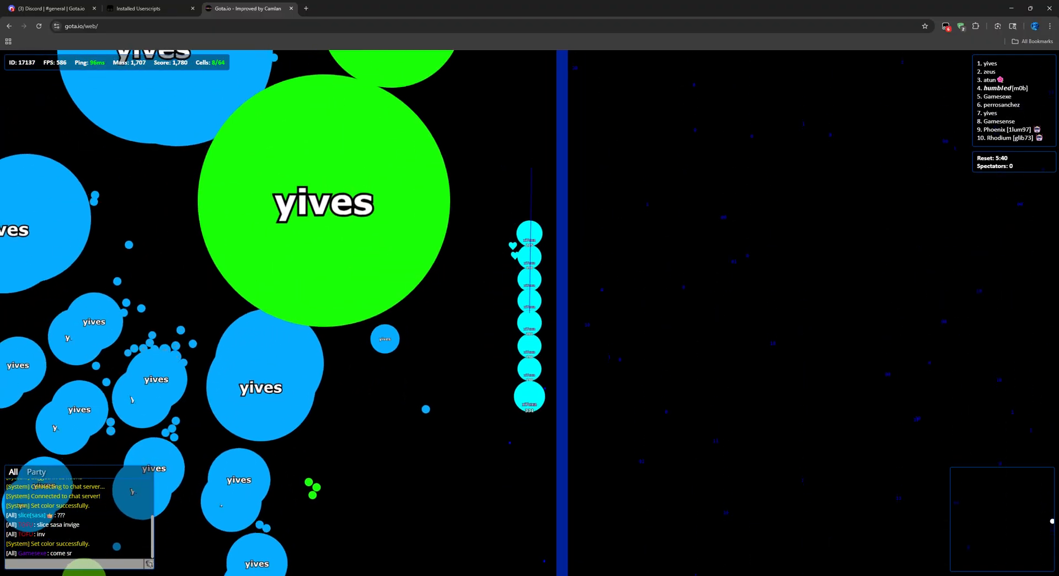
key("space")
key("space")
key("space")
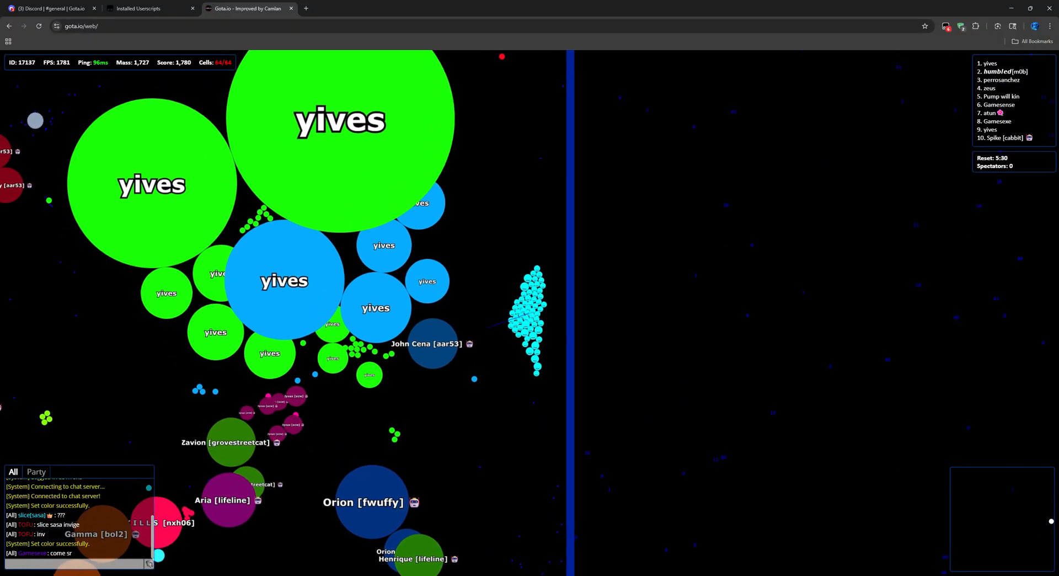
Step: Bring up the main menu, flip through Gota Fixes options and hotkeys, then show the server list
key("Escape")
left_click(501, 241)
left_click(501, 211)
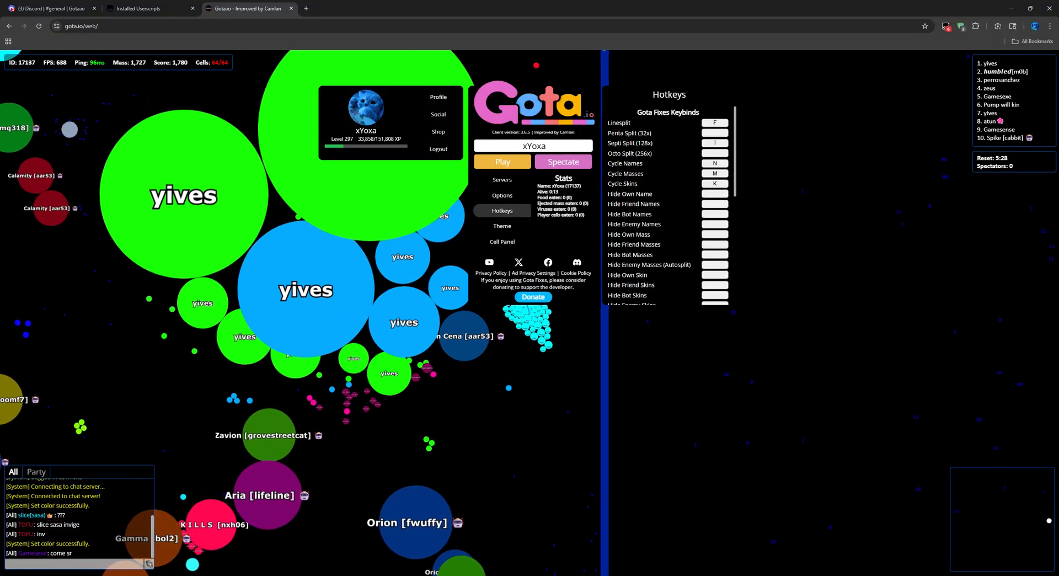
scroll(667, 208, "up", 5)
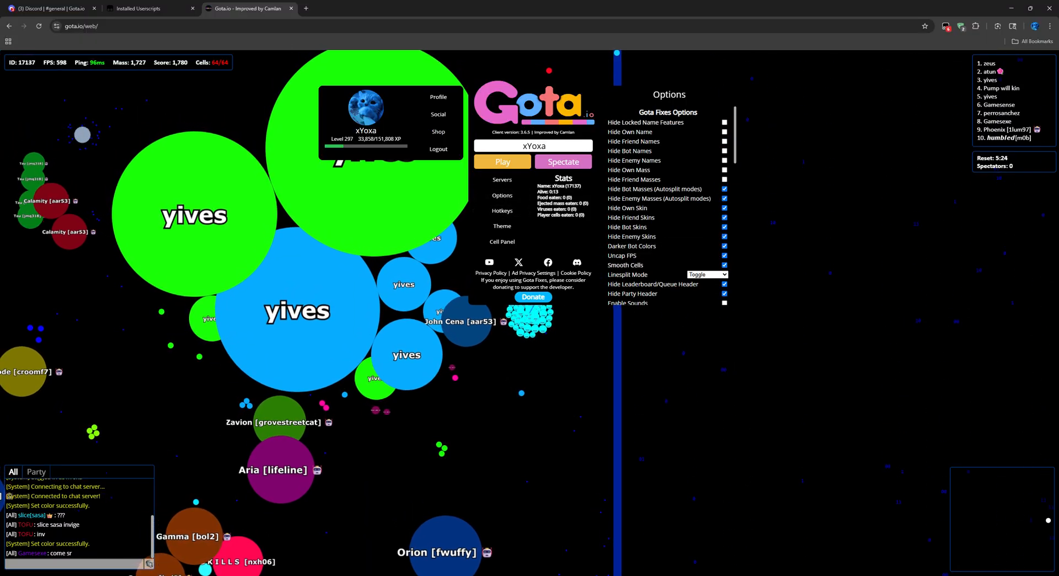
left_click(502, 211)
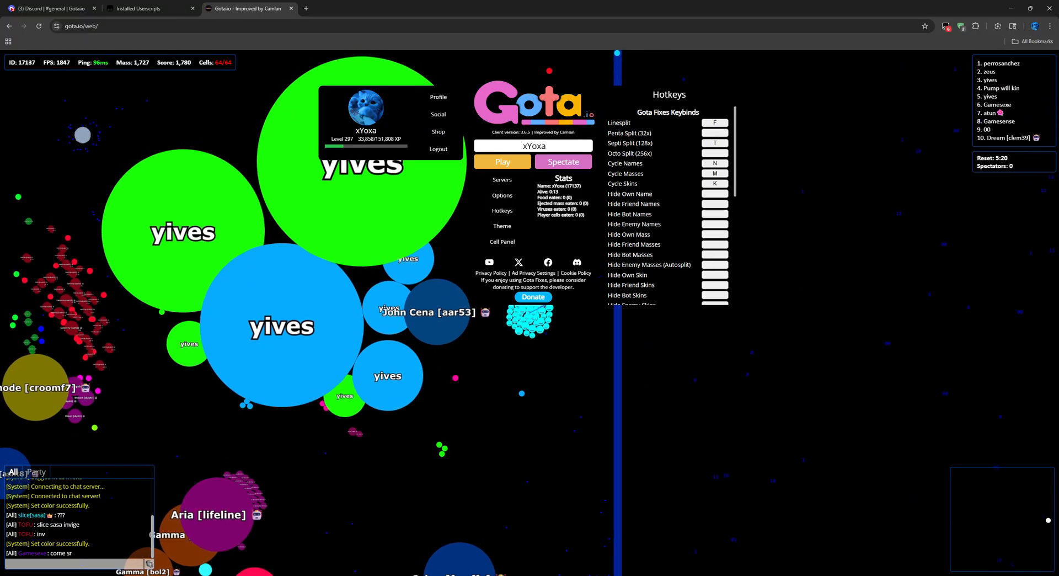
scroll(666, 207, "down", 5)
scroll(667, 207, "up", 5)
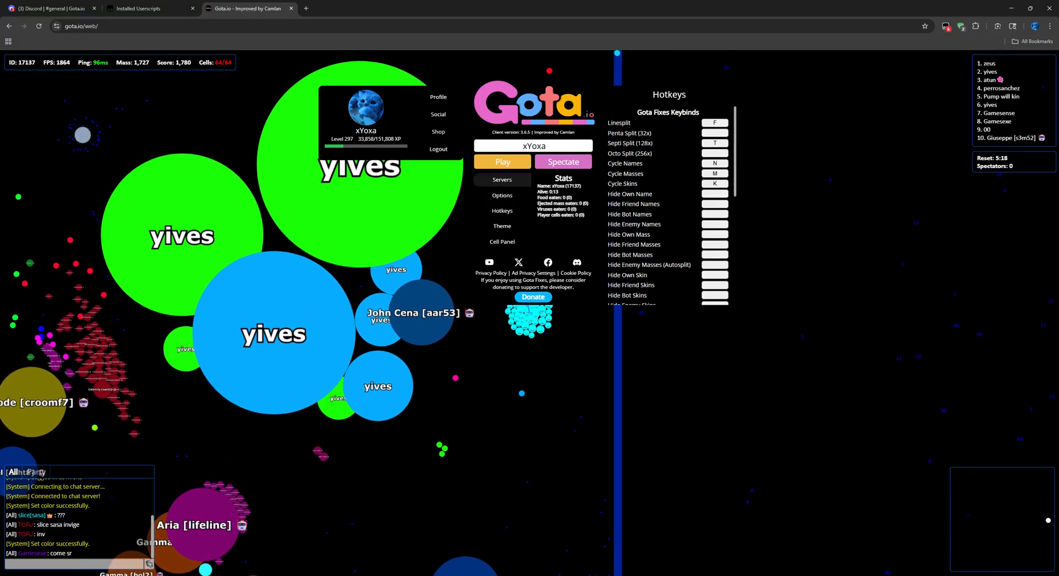
left_click(502, 179)
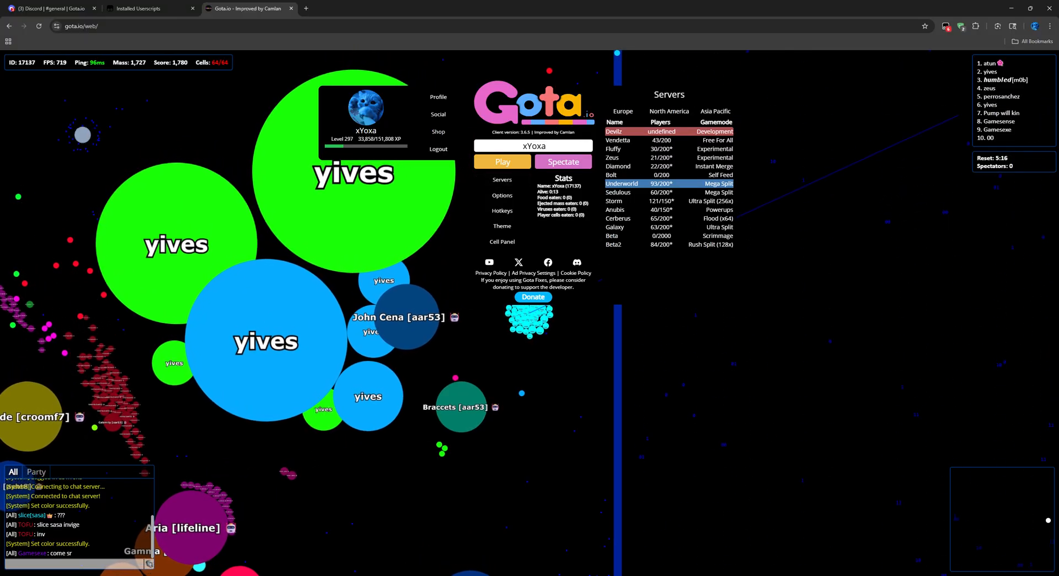